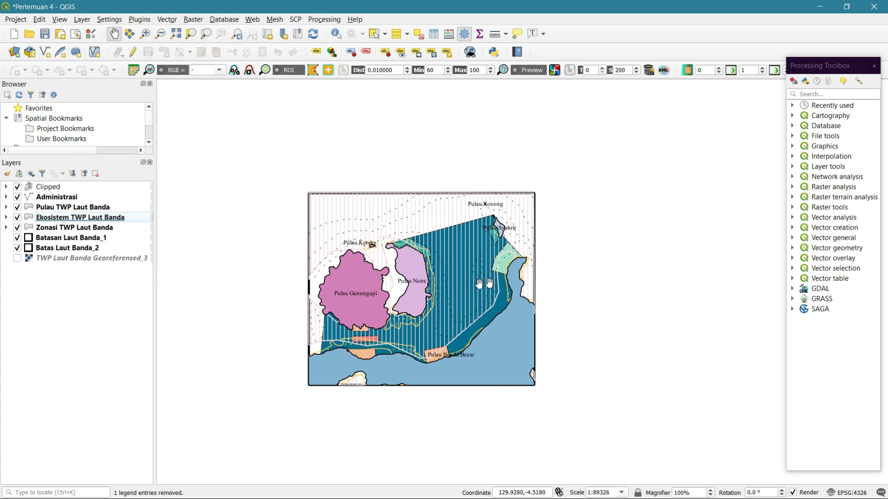
- Expand the Clipped group and the Administrasi layer in the layer tree to review their contents
drag(484, 261, 505, 251)
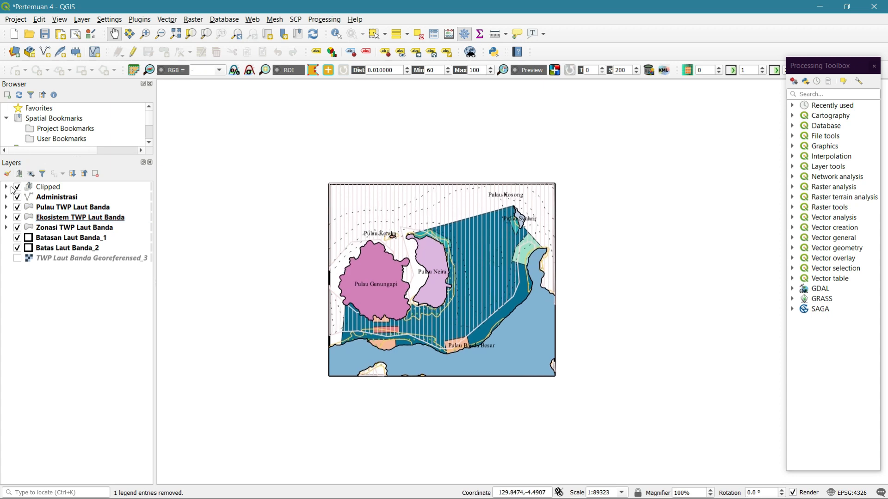
click(6, 187)
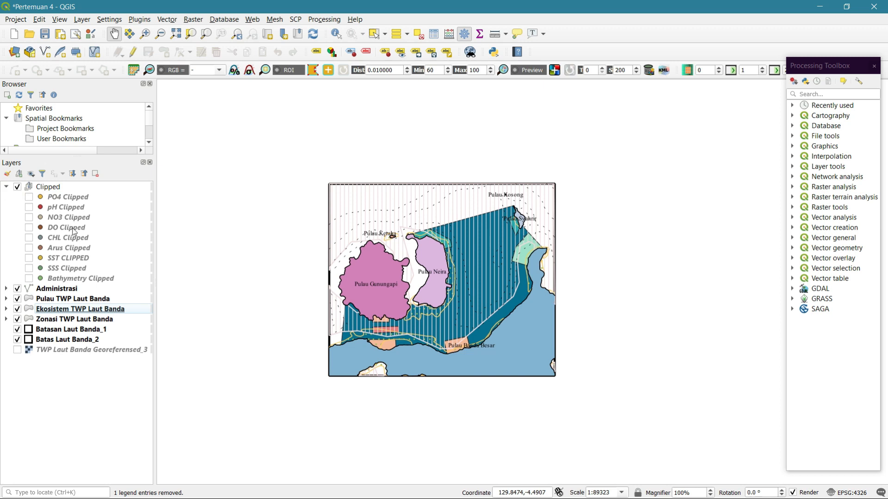
click(5, 289)
click(5, 289)
click(5, 289)
click(5, 289)
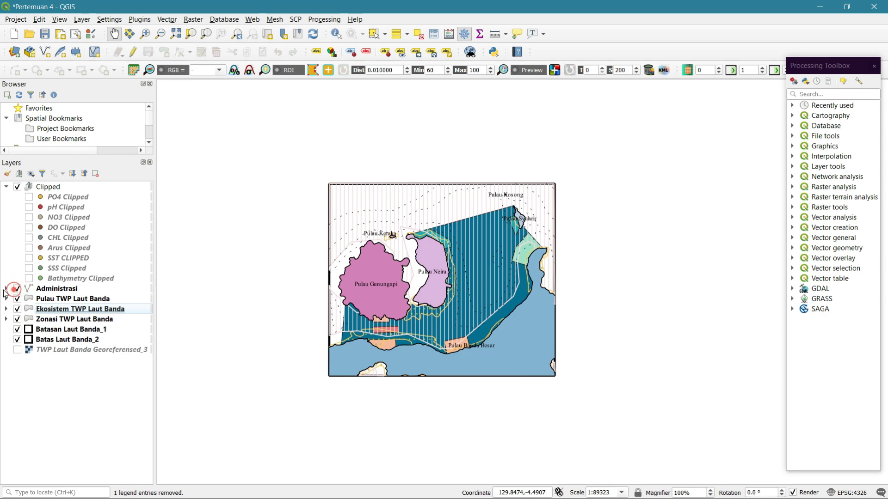
scroll(463, 212, up, 2)
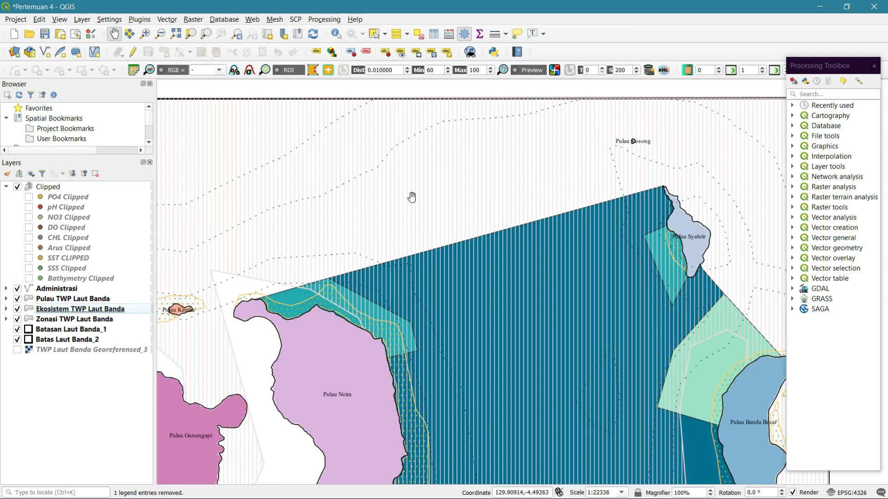
scroll(341, 241, down, 1)
click(6, 289)
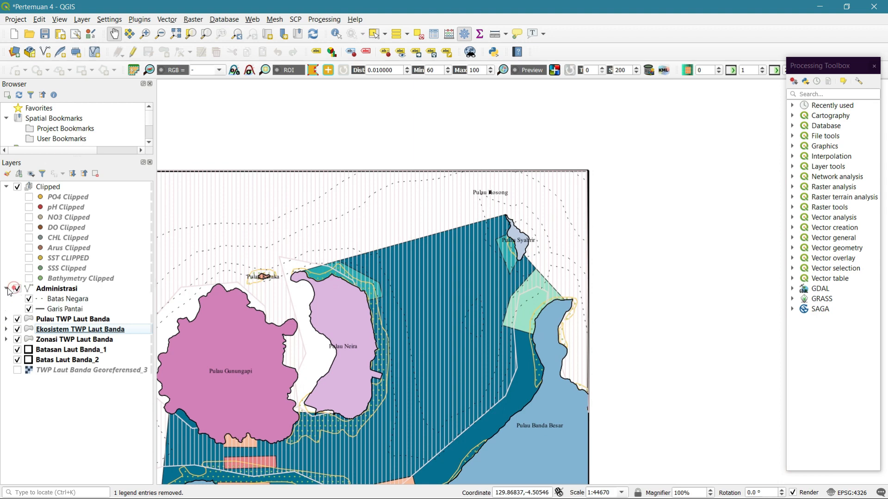
drag(505, 329, 521, 283)
drag(482, 320, 570, 285)
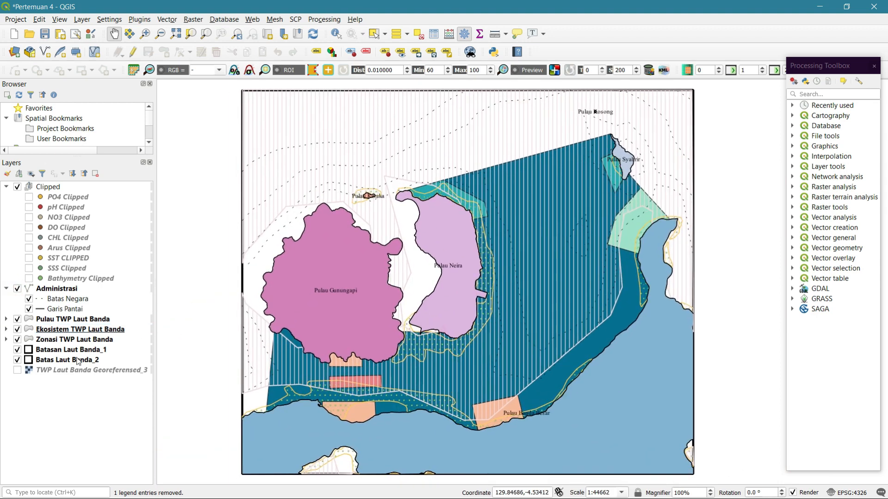
- Expand the legends of the Pulau, Ekosistem and Zonasi TWP Laut Banda layers to review their classes
click(6, 320)
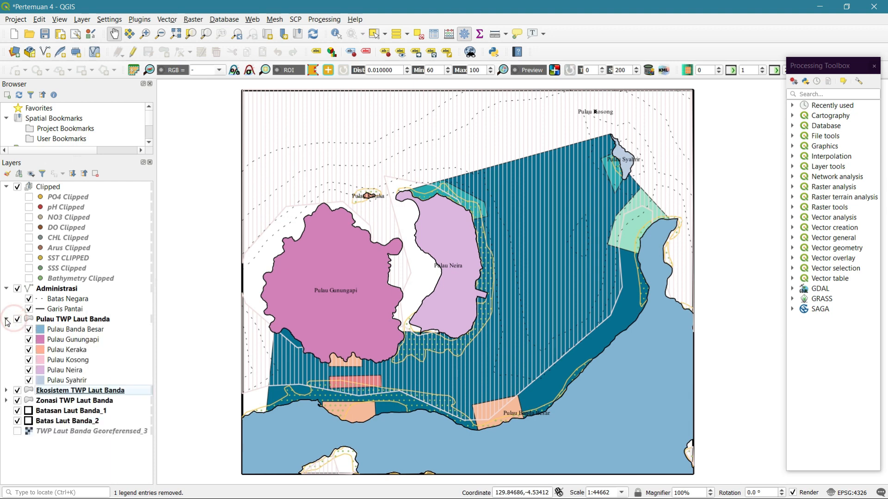
click(6, 391)
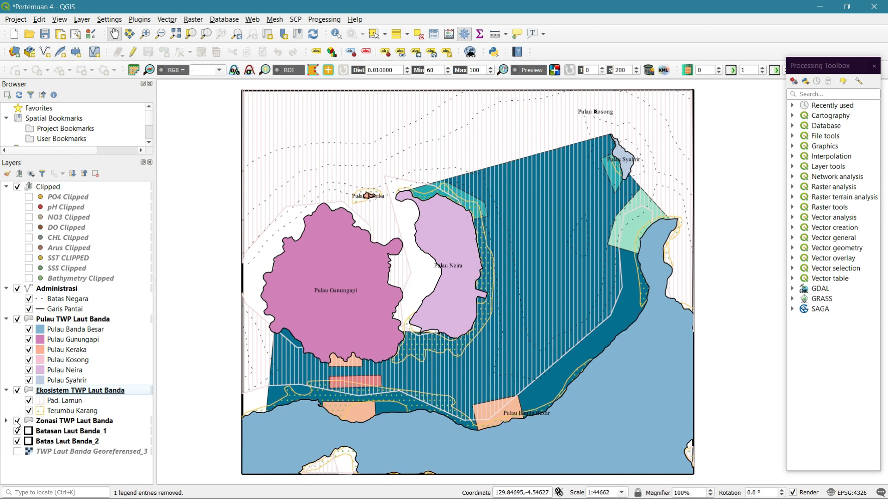
click(6, 421)
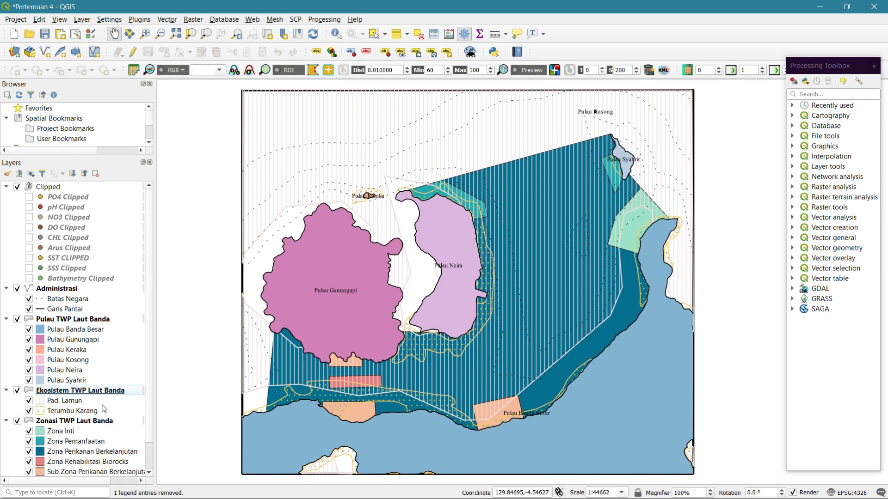
click(148, 397)
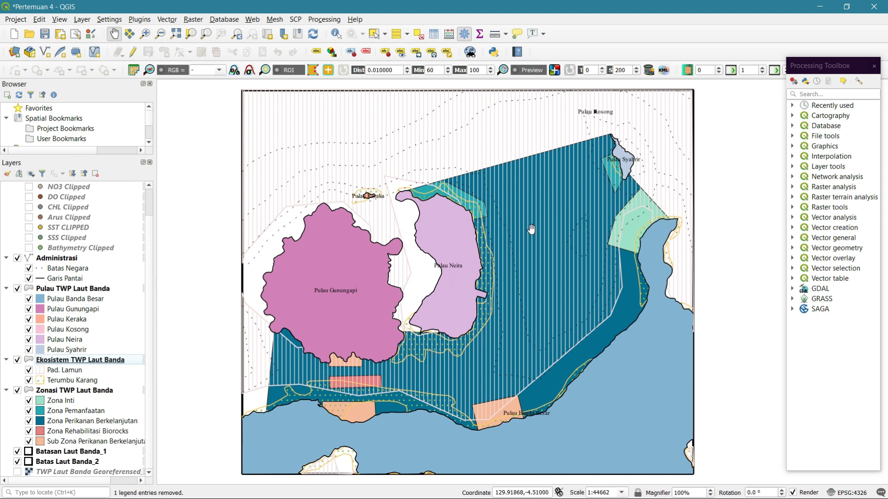
- Turn on the visibility of the Arus Clipped point layer in the Clipped group
scroll(531, 231, down, 5)
drag(530, 230, 477, 300)
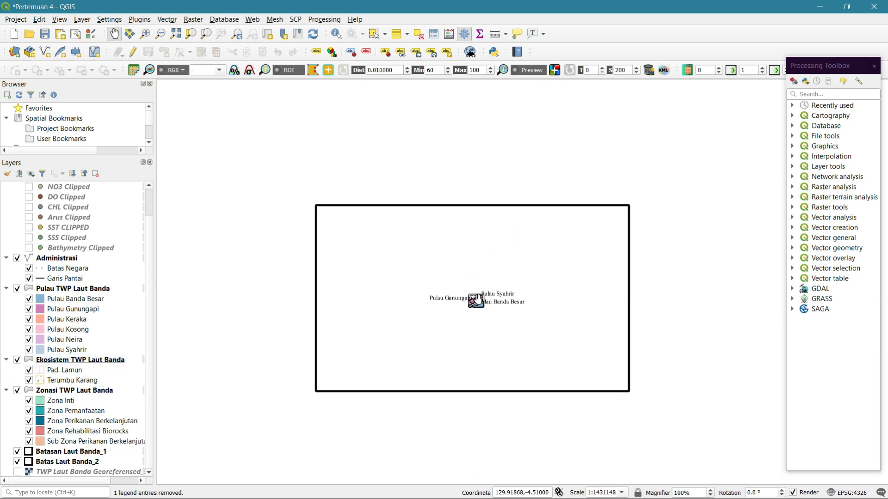
scroll(480, 285, up, 1)
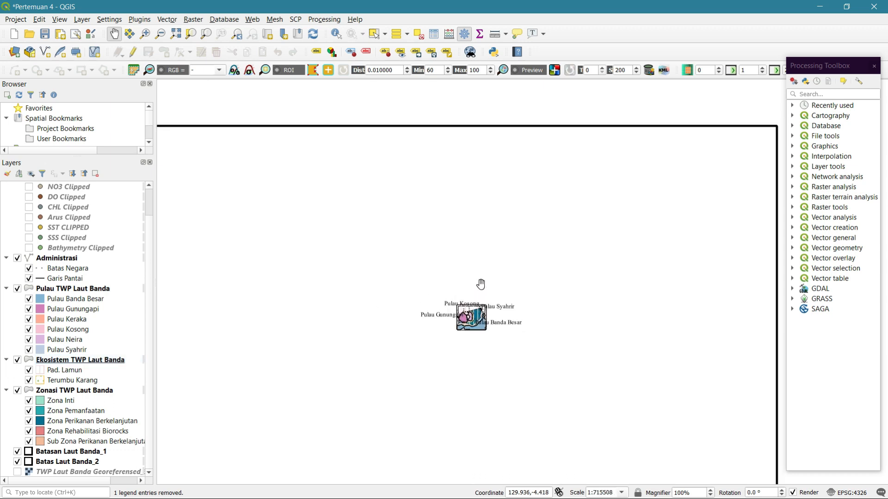
scroll(480, 285, down, 1)
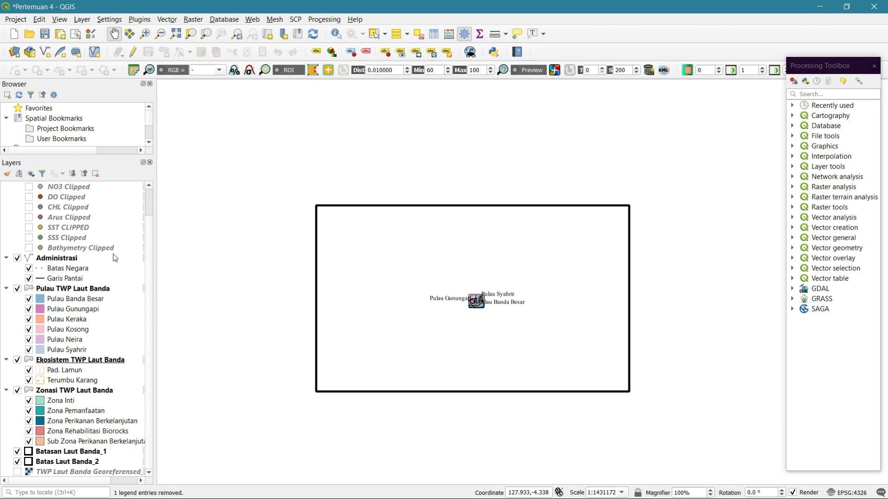
scroll(146, 258, up, 1)
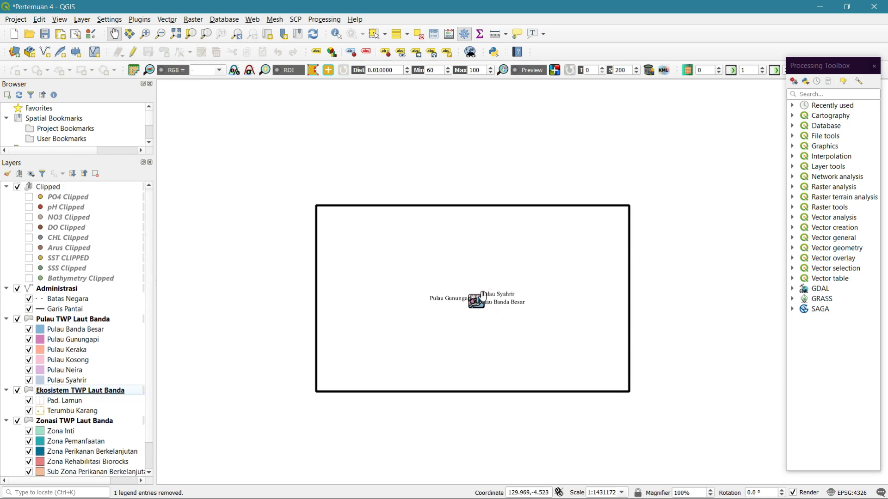
scroll(475, 297, up, 1)
scroll(470, 294, down, 2)
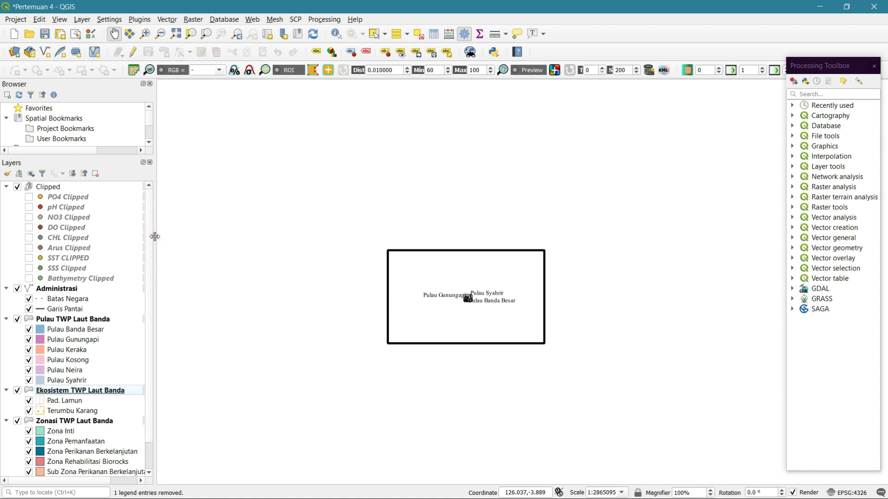
click(29, 249)
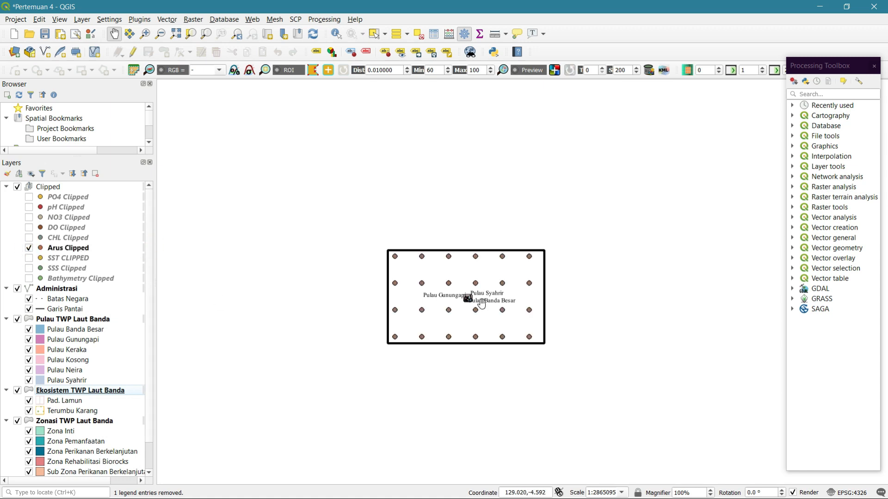
- Examine how the Arus Clipped points are distributed around the Banda islands map area
scroll(471, 301, up, 1)
scroll(470, 301, up, 4)
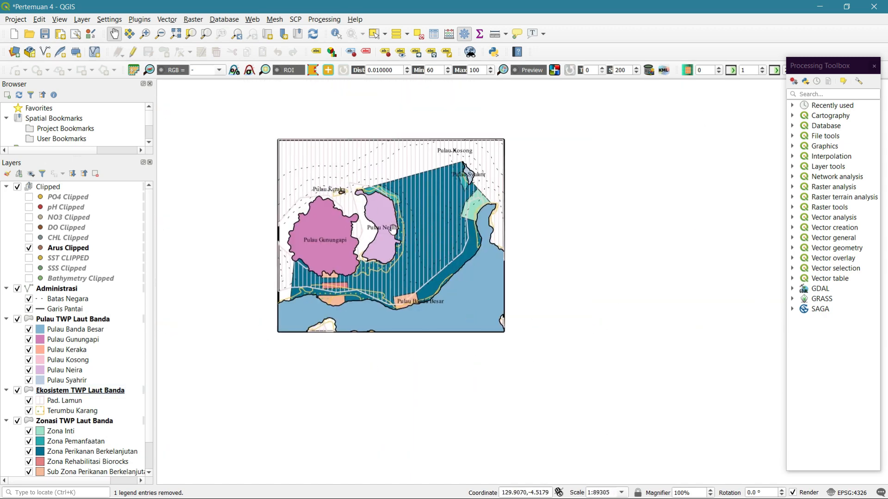
drag(393, 230, 435, 273)
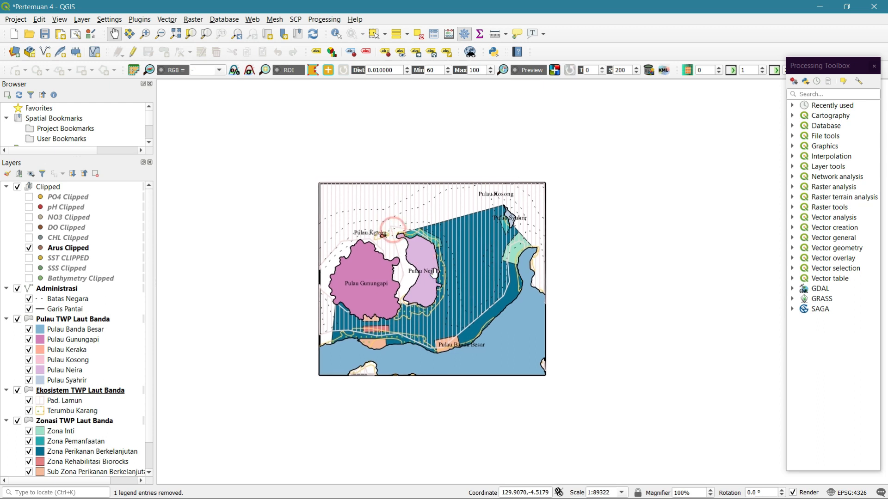
scroll(435, 272, down, 2)
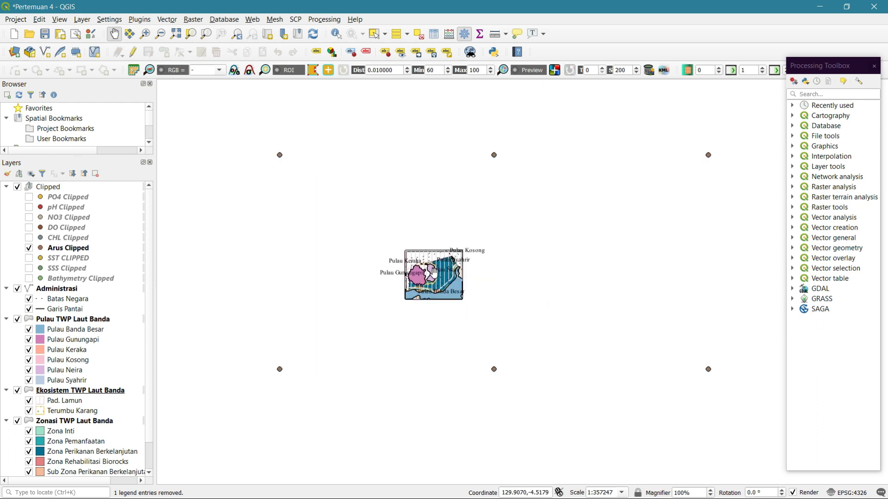
scroll(434, 272, down, 1)
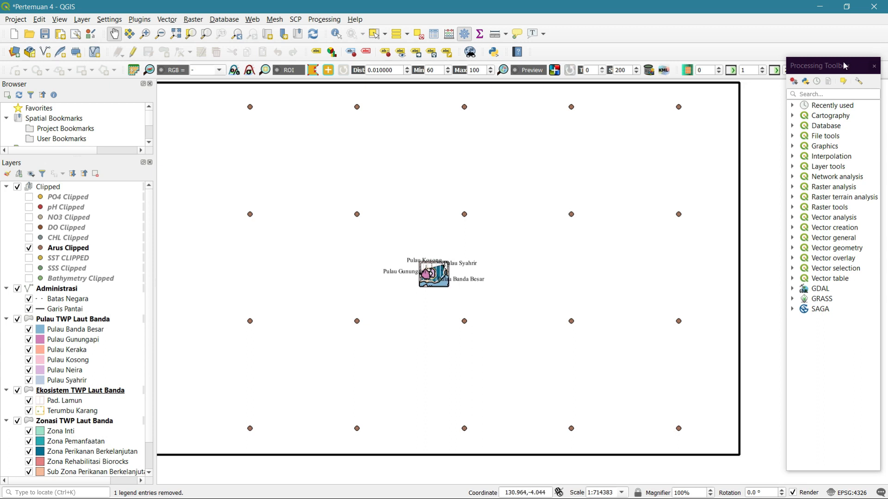
- Check in the list of available panels whether the Processing Toolbox is switched on
drag(825, 67, 822, 71)
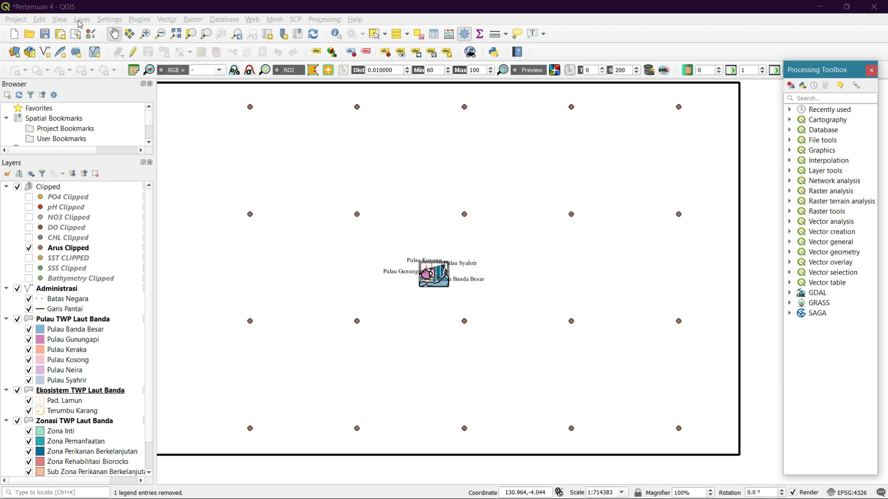
click(60, 19)
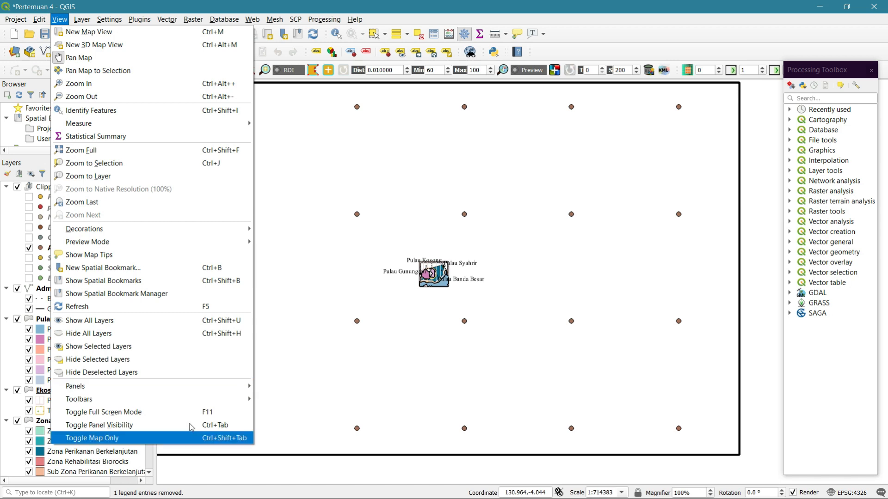
click(197, 381)
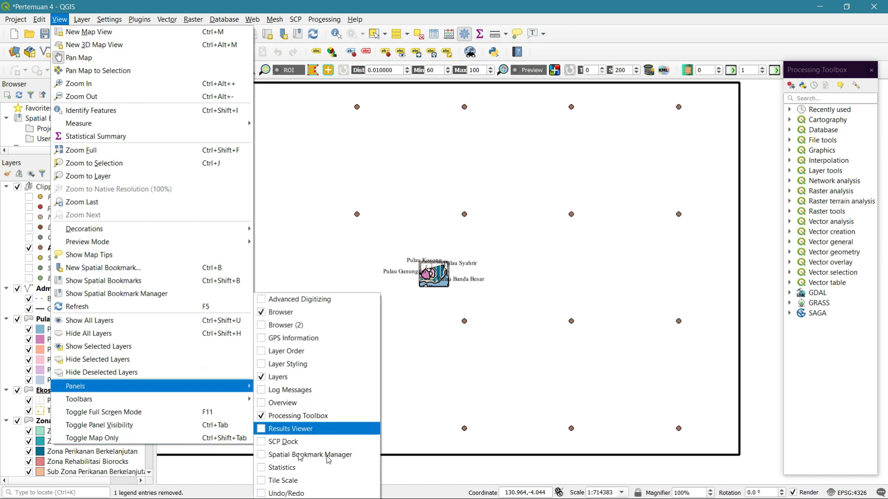
click(810, 75)
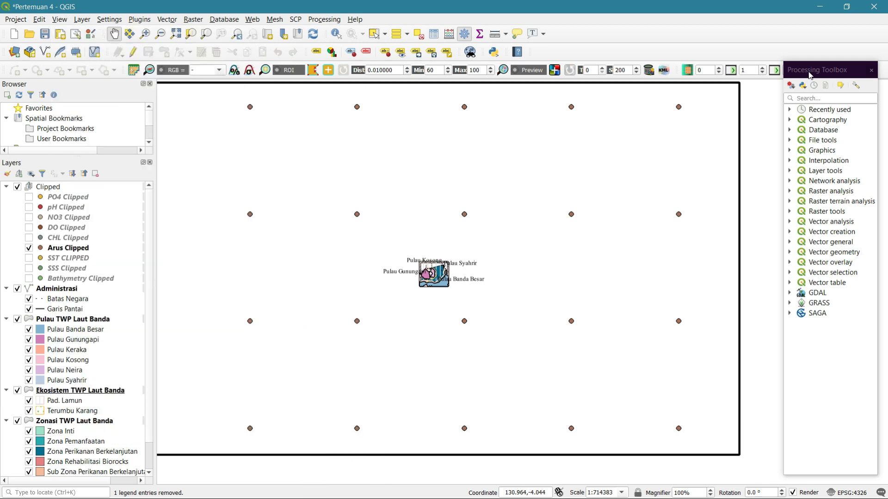
drag(809, 74, 806, 69)
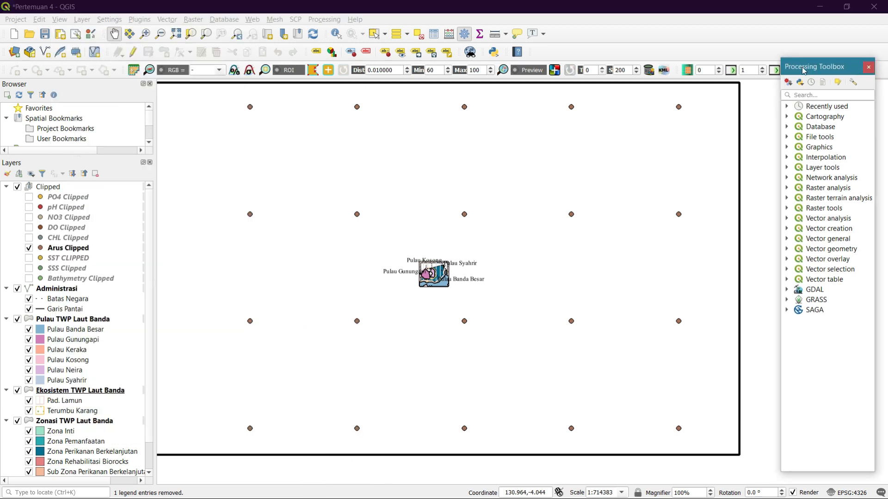
- Open the IDW interpolation tool and set its vector layer to Arus Clipped
click(787, 158)
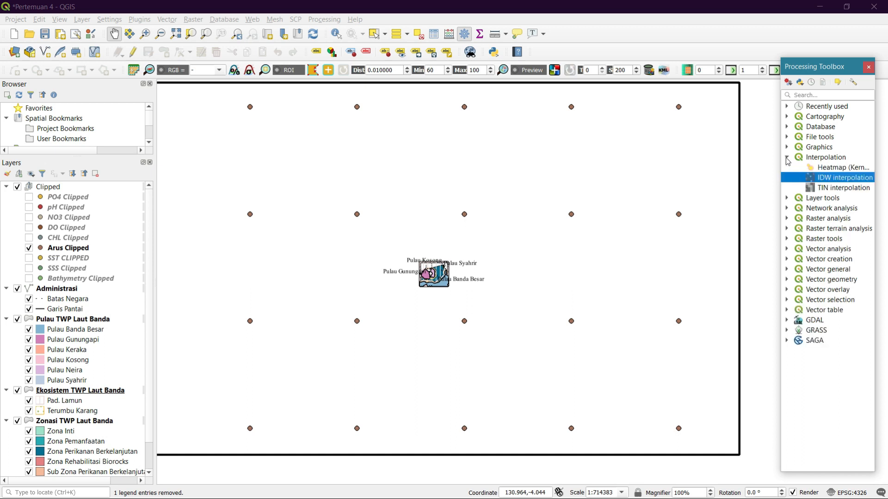
double_click(822, 181)
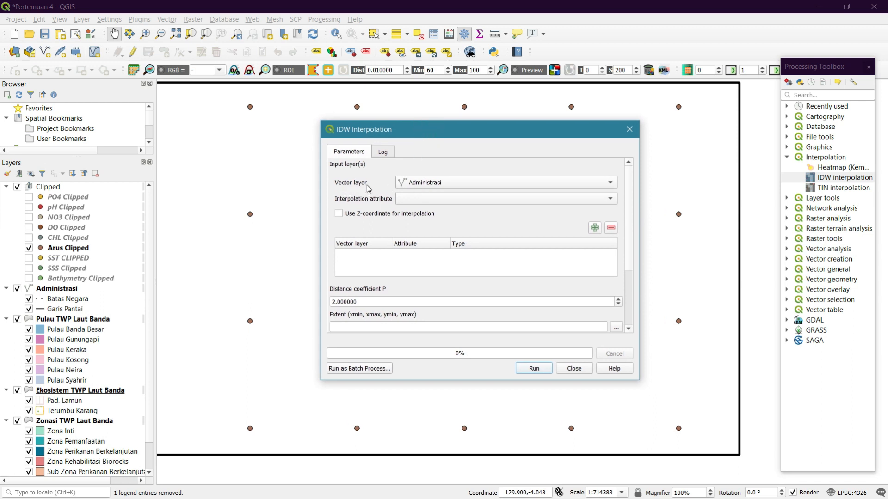
click(440, 184)
click(435, 193)
click(440, 204)
click(435, 222)
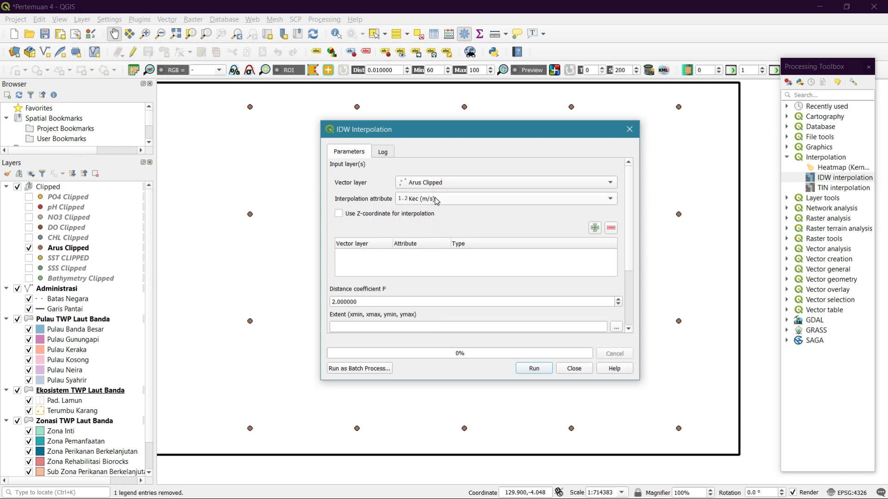
- Choose Kec (m/s) as the interpolation attribute for the Arus Clipped layer
click(436, 201)
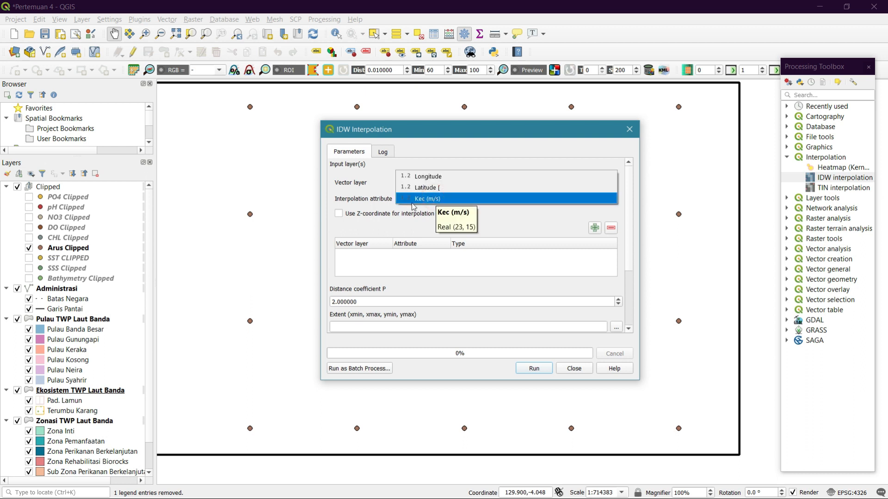
click(357, 201)
click(428, 202)
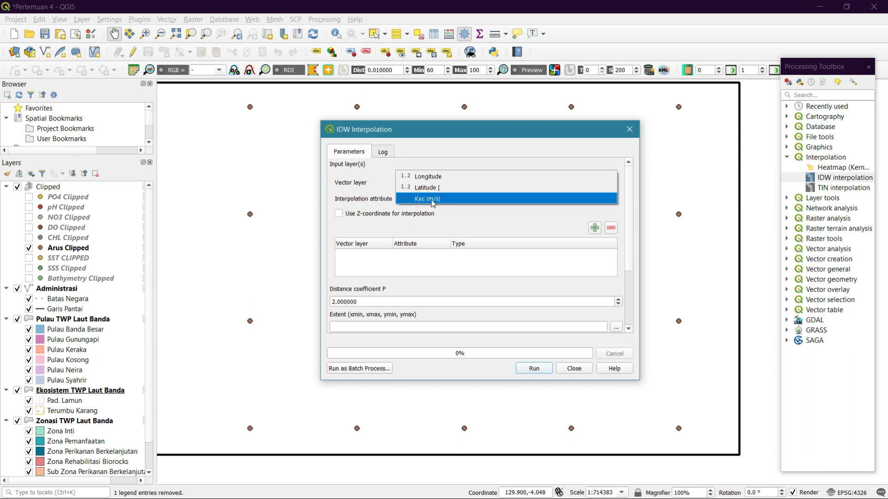
click(427, 200)
click(426, 199)
click(427, 199)
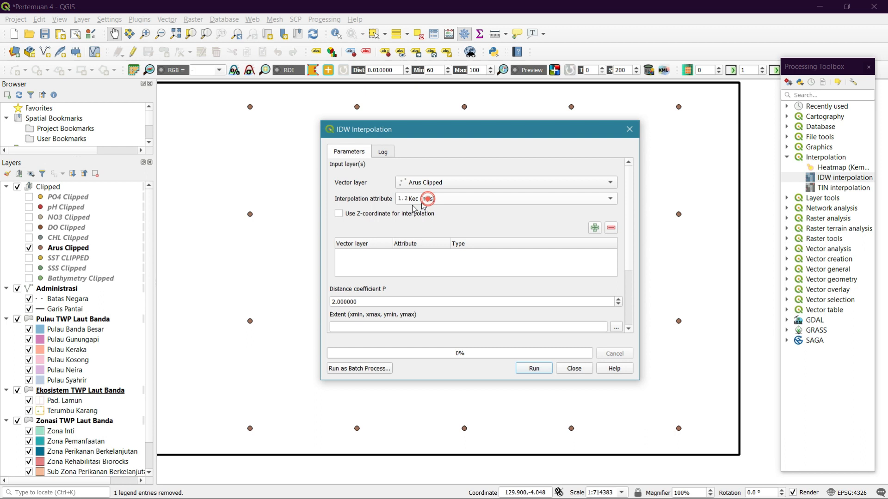
- Enable using the Z-coordinate for interpolation and add Arus Clipped to the list of interpolation inputs
click(349, 215)
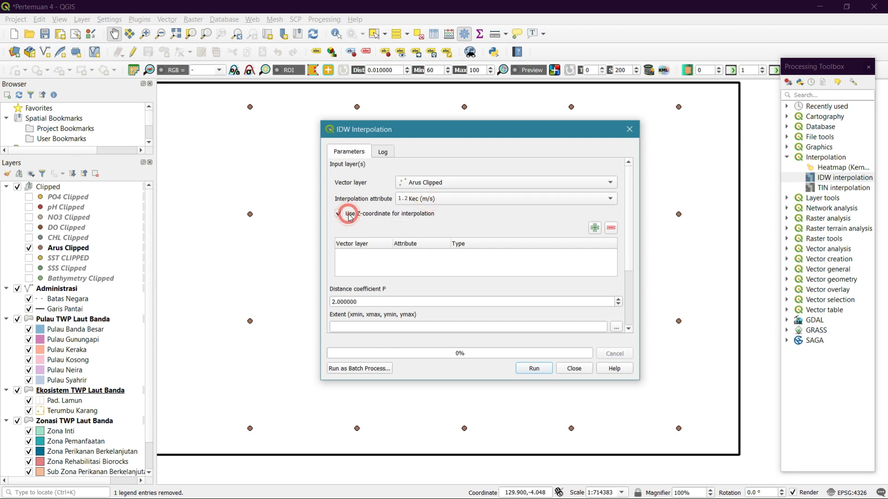
click(448, 207)
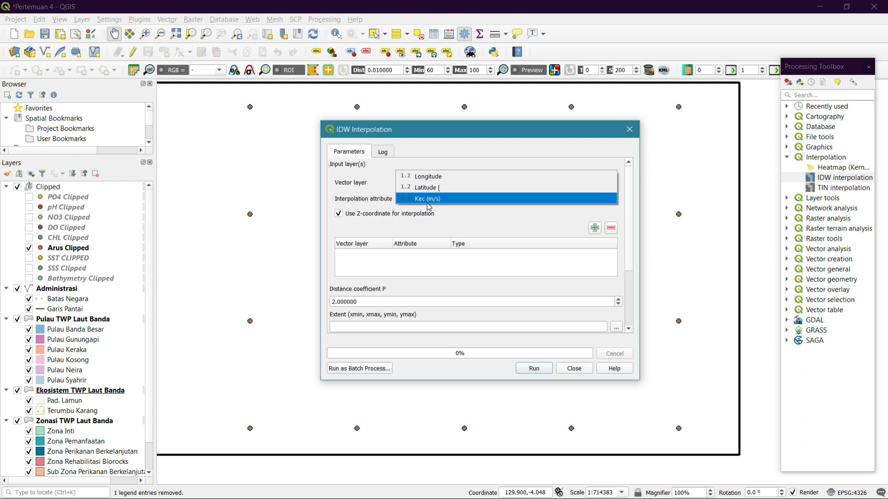
click(428, 201)
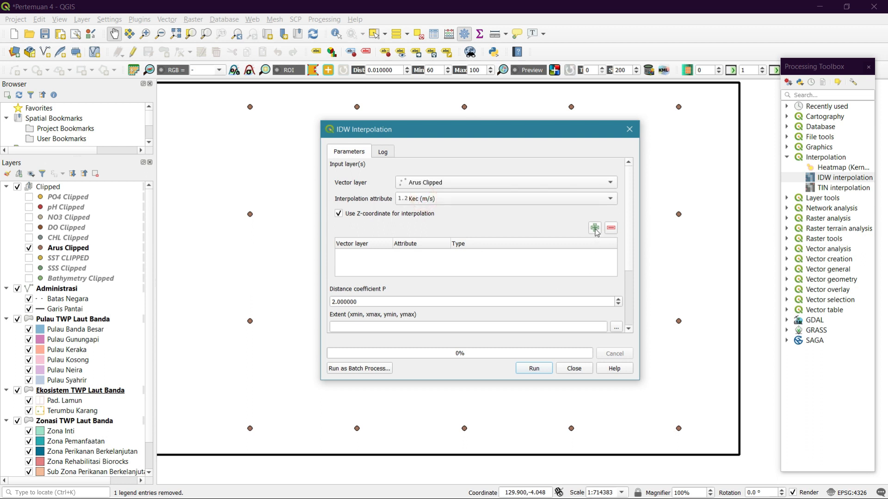
click(595, 228)
scroll(635, 306, down, 3)
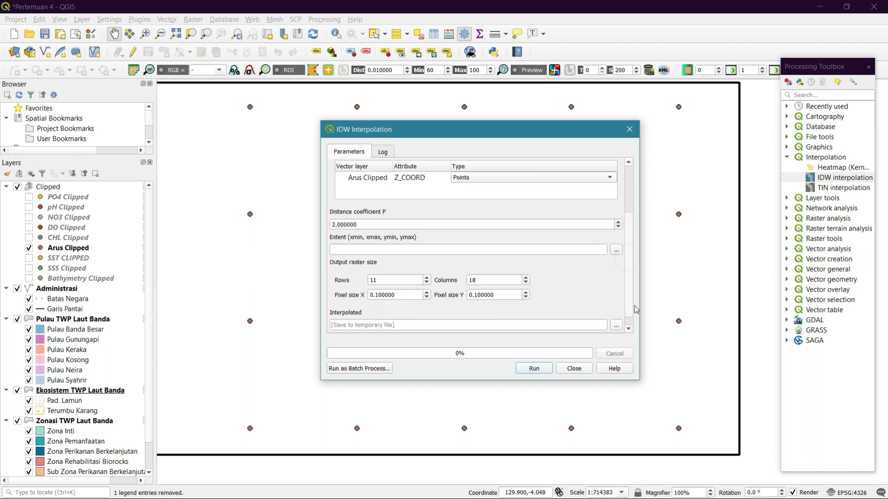
- Set the IDW interpolation extent to the extent of the Batas Laut Banda_2 layer
scroll(634, 309, down, 1)
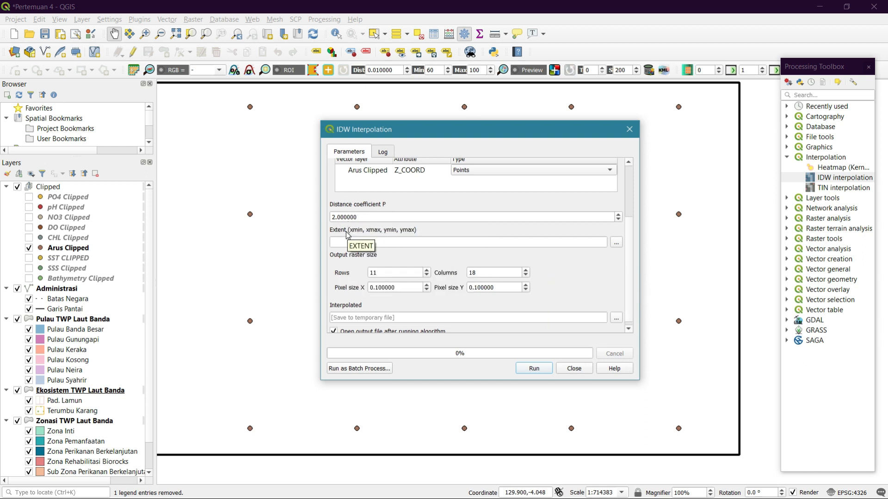
click(616, 242)
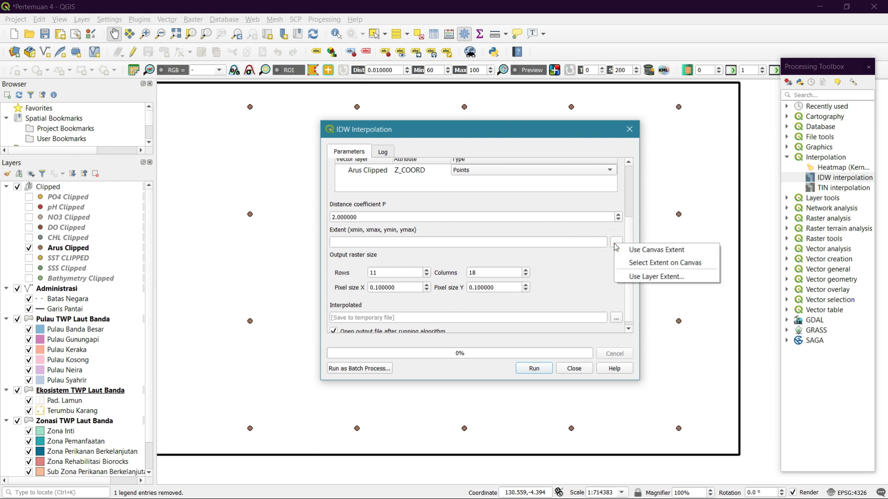
click(633, 277)
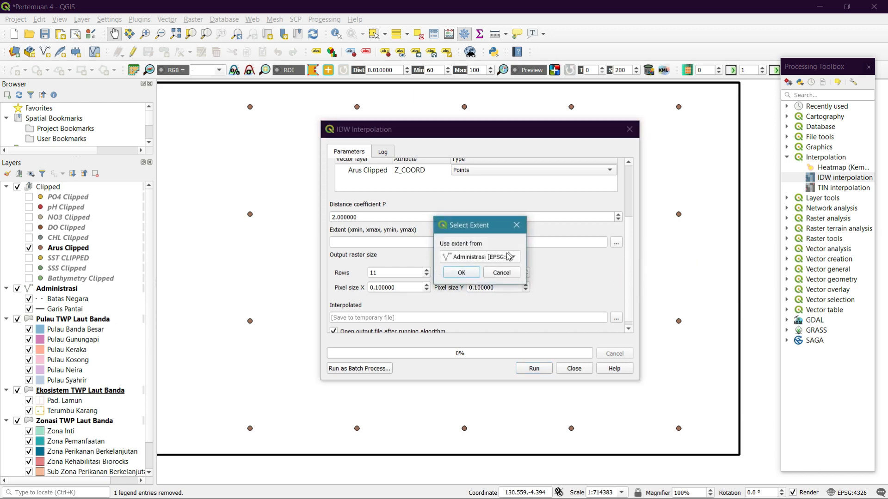
click(507, 256)
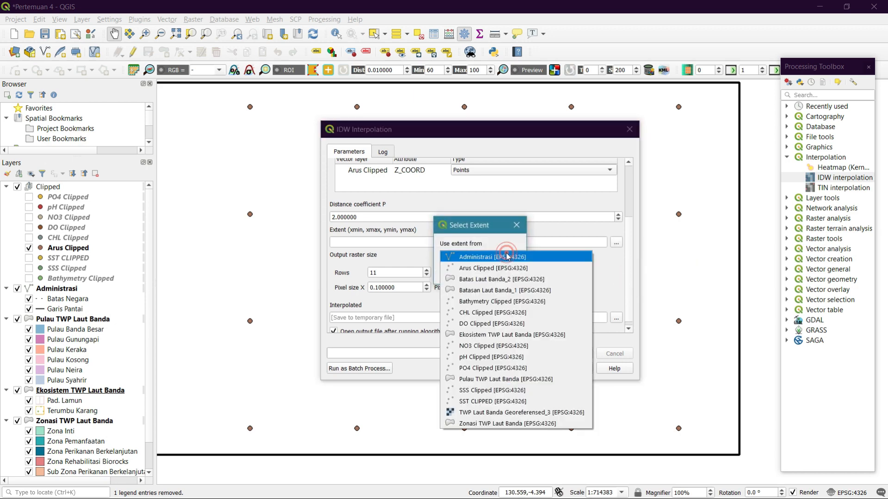
click(512, 280)
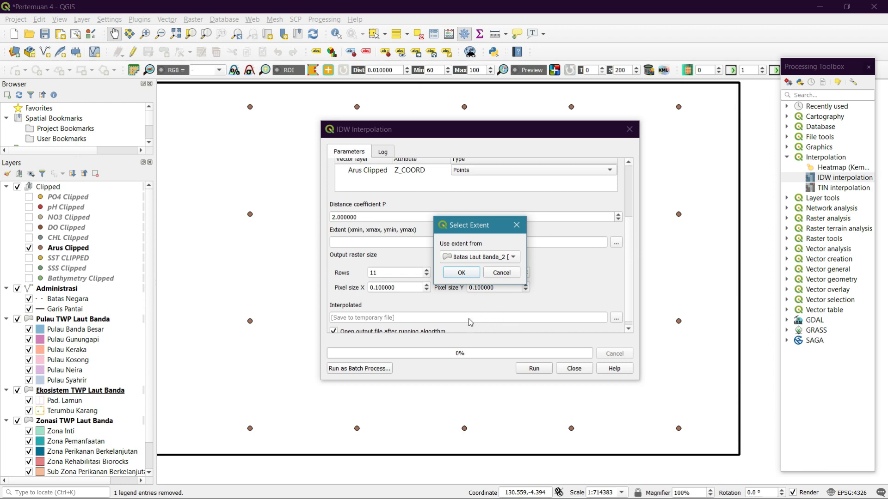
click(461, 273)
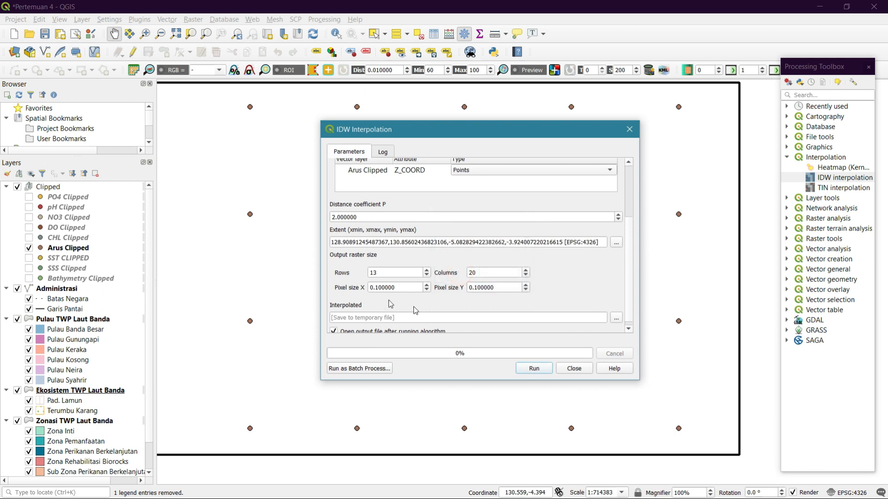
- Run the IDW interpolation with the default 0.1 pixel size and a temporary output file, and close the dialog
click(381, 273)
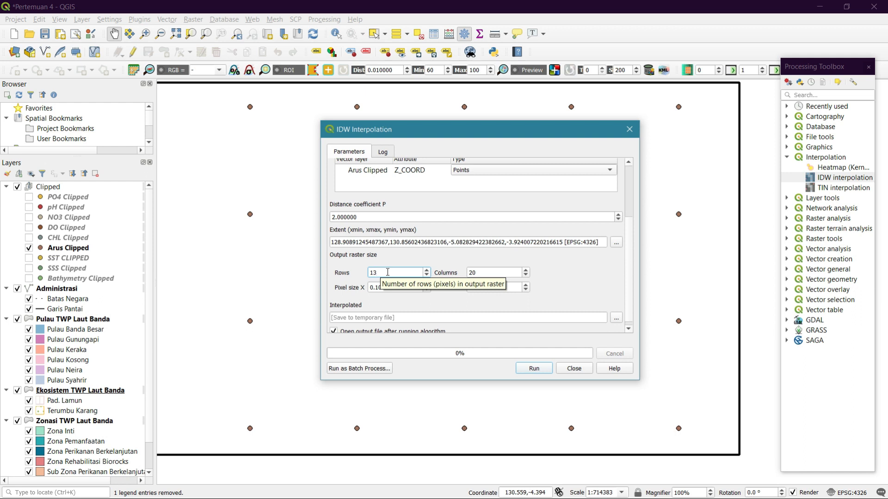
scroll(632, 299, down, 1)
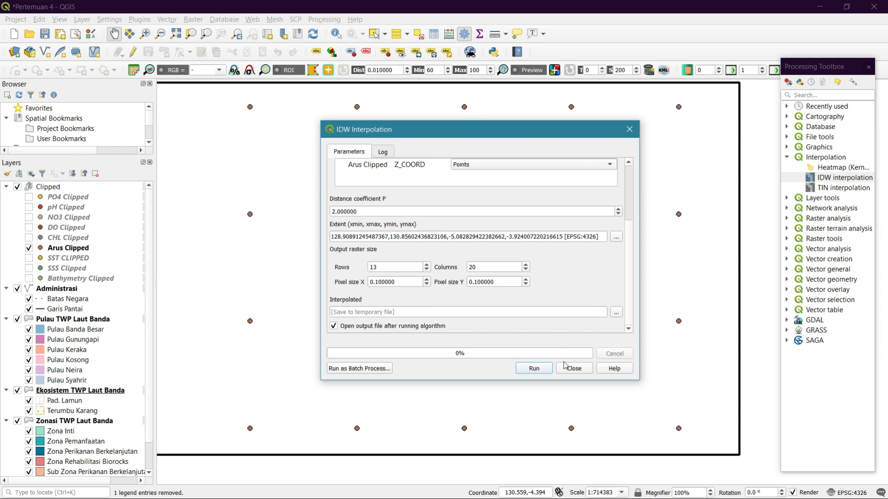
click(615, 315)
click(615, 315)
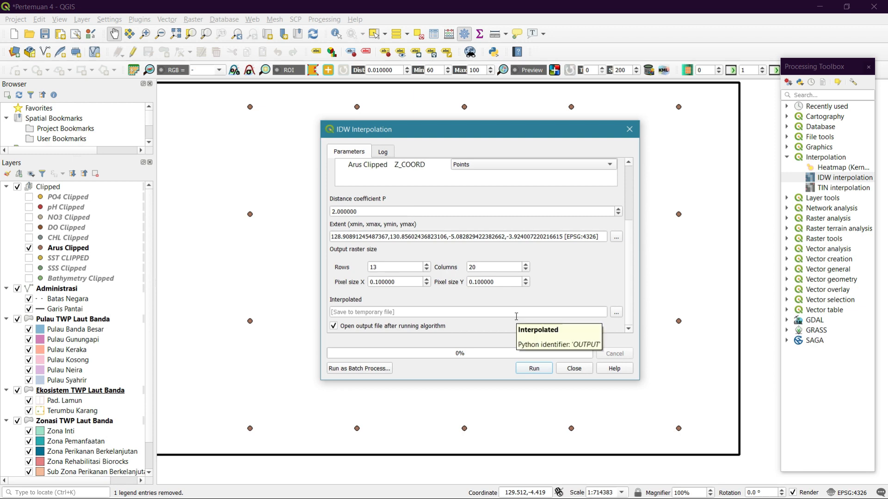
click(526, 369)
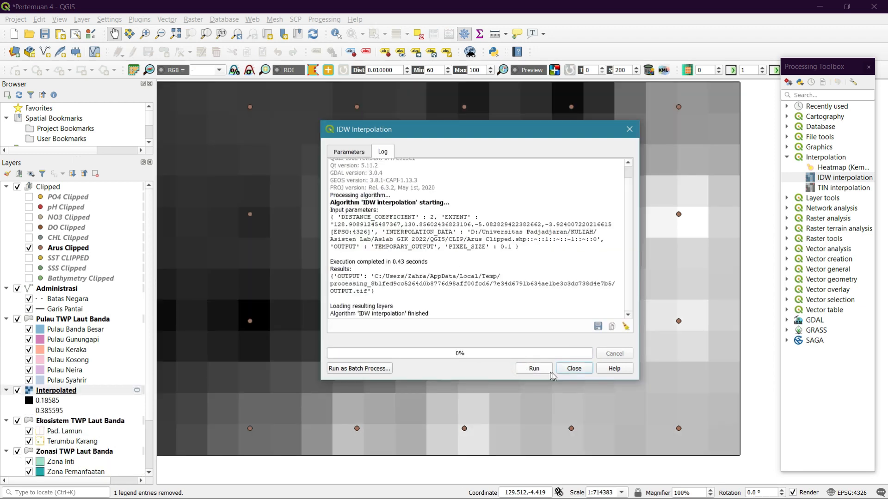
click(574, 369)
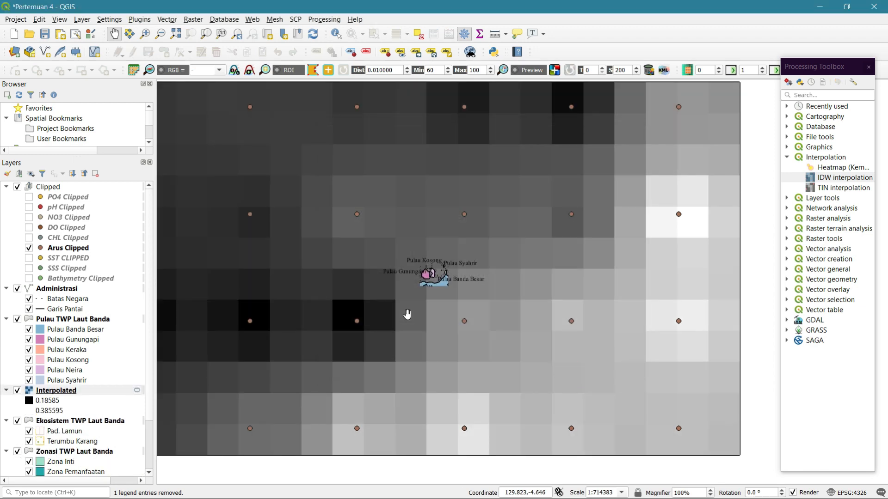
- Examine the pixel coarseness of the interpolated raster around the Banda islands and across the whole area
scroll(404, 345, up, 2)
drag(404, 345, 527, 257)
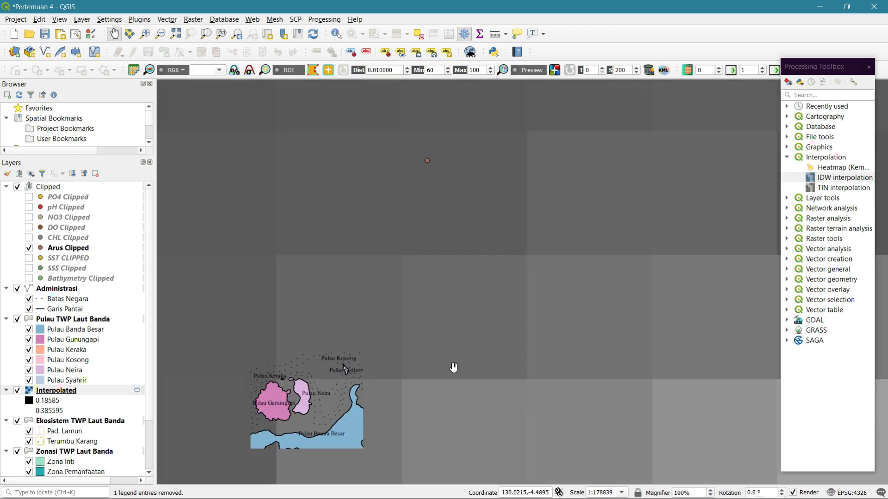
drag(453, 367, 504, 269)
scroll(332, 321, up, 1)
scroll(365, 314, up, 2)
scroll(371, 314, down, 2)
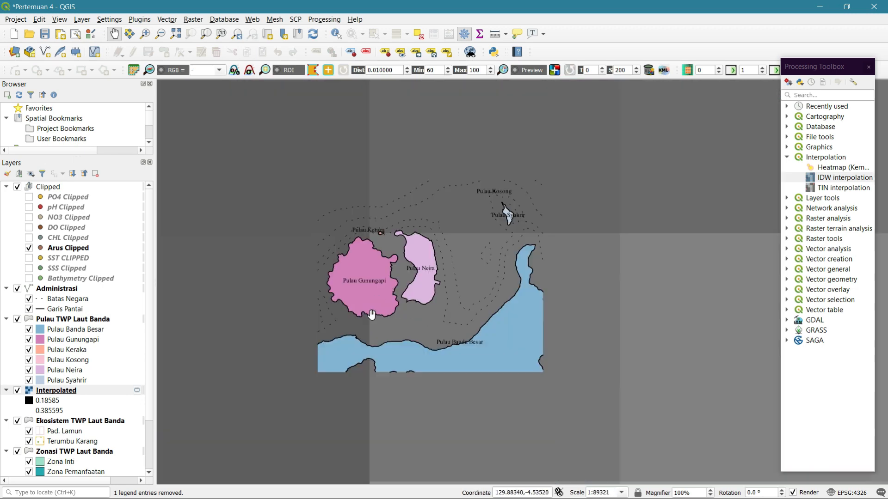
scroll(371, 315, down, 3)
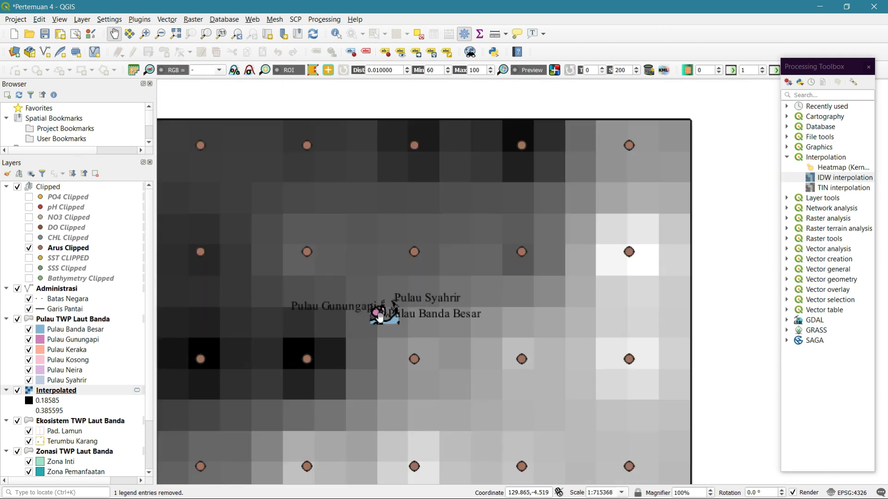
drag(380, 317, 427, 293)
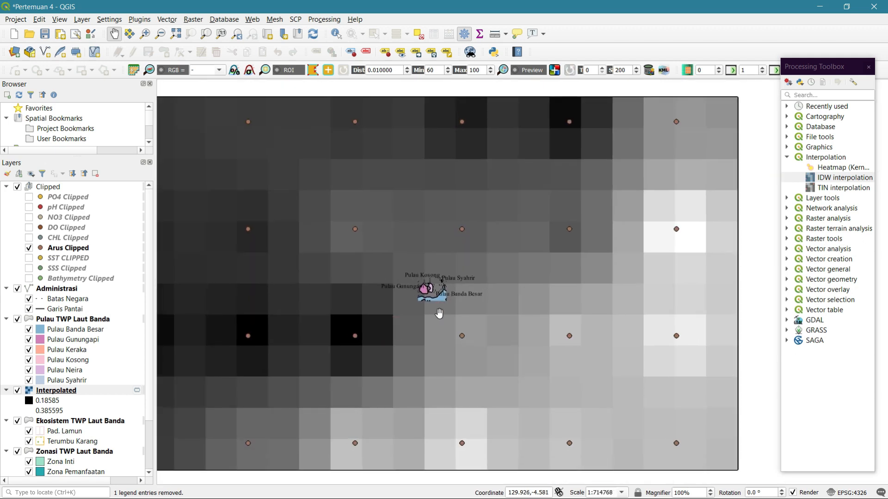
- Reopen IDW interpolation and add Arus Clipped as input with attribute Kec (m/s) and Z-coordinate use enabled
double_click(819, 181)
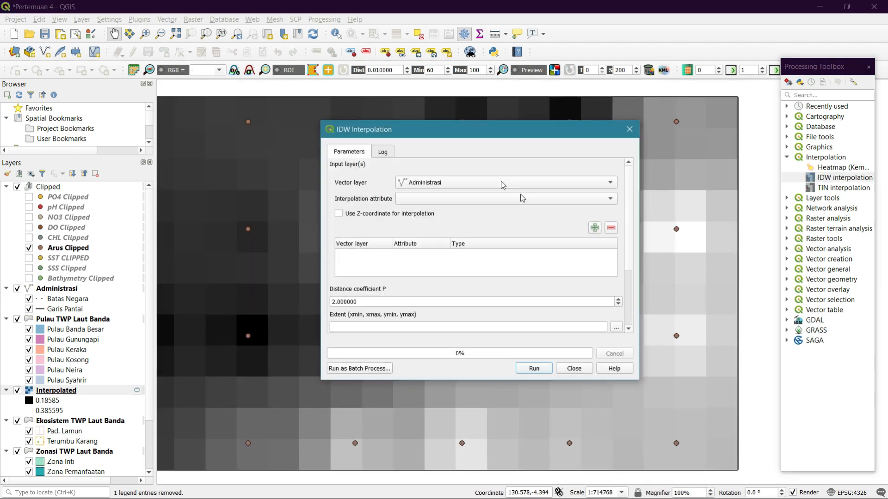
scroll(637, 224, down, 4)
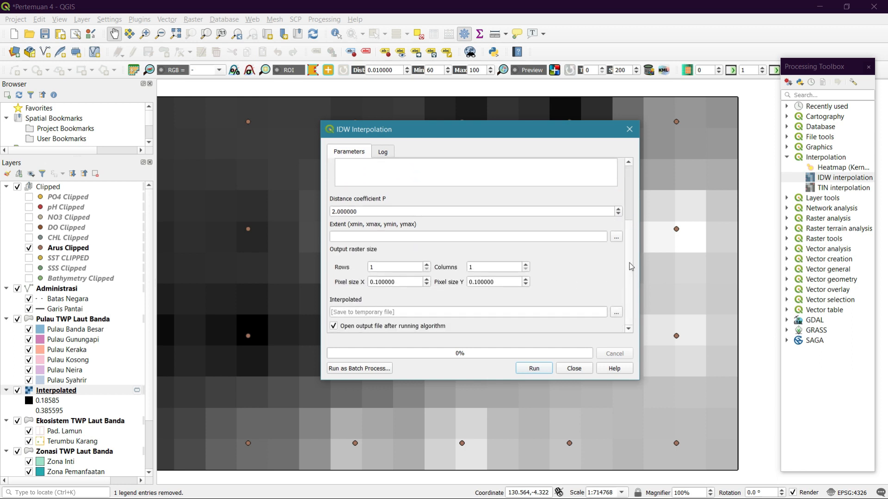
drag(631, 266, 635, 209)
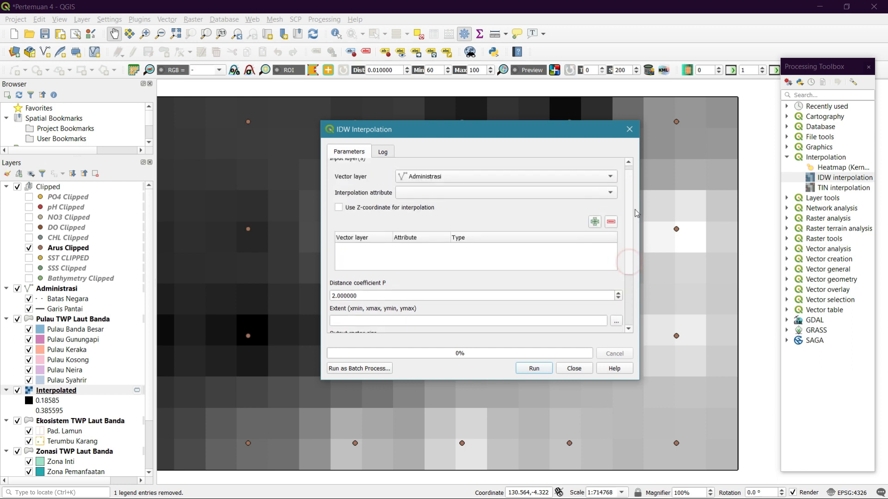
click(468, 187)
click(467, 184)
click(463, 194)
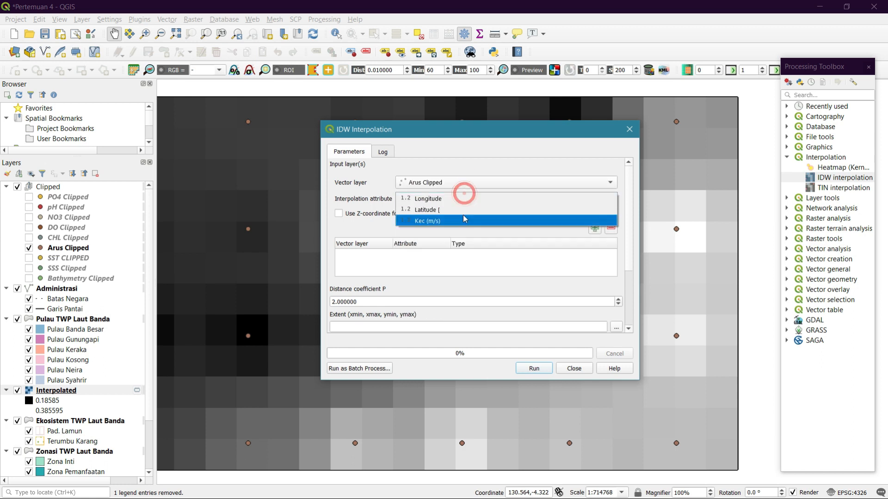
click(465, 219)
click(409, 212)
click(595, 228)
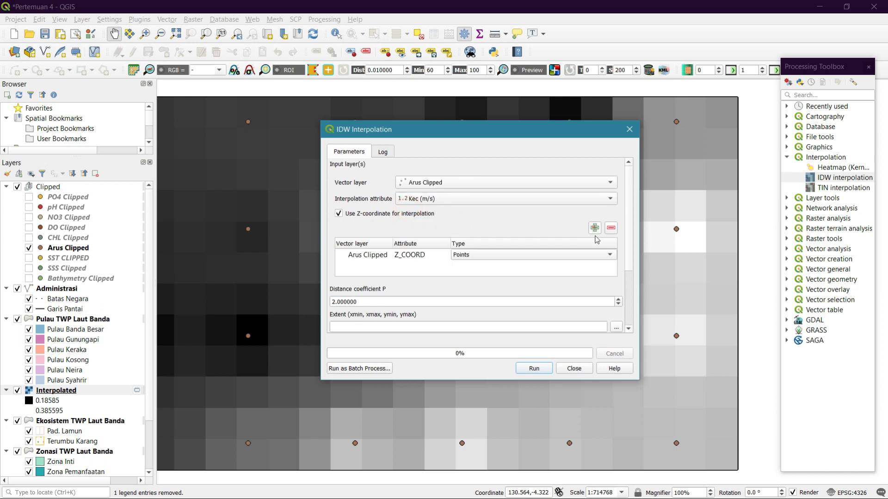
- Take the extent for the new interpolation run from the Batas Laut Banda_2 layer
drag(628, 240, 629, 286)
click(616, 246)
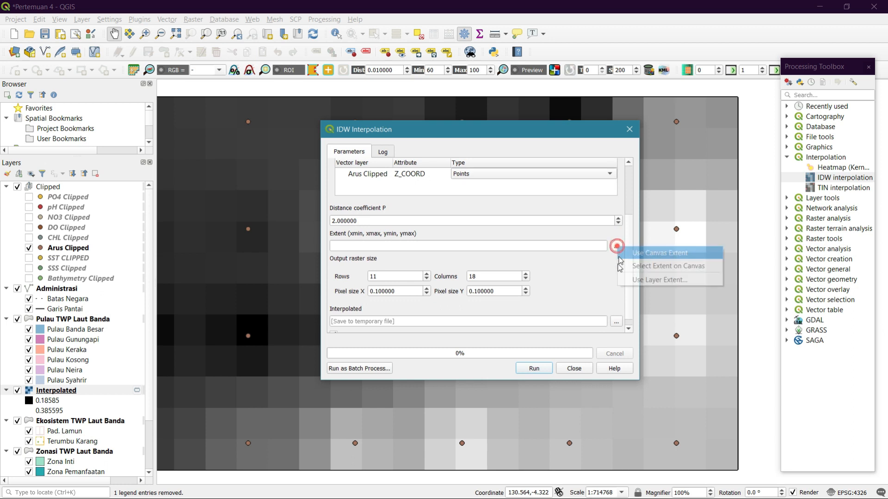
click(620, 280)
click(508, 257)
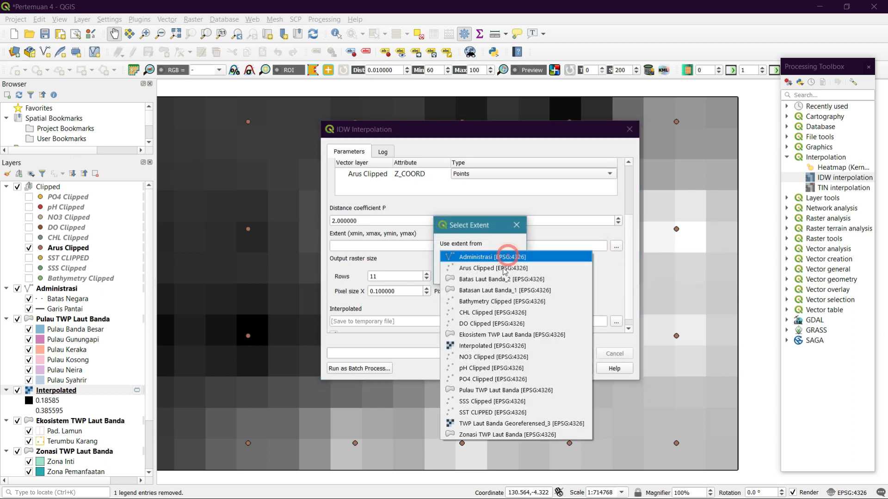
click(503, 268)
click(499, 279)
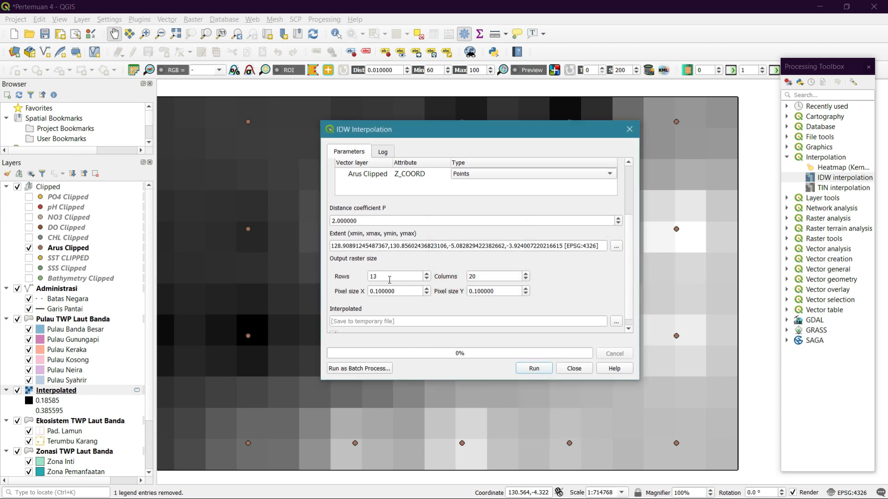
- Set the output raster to 200 rows, run the IDW interpolation to a temporary file and close the dialog
drag(389, 278, 371, 276)
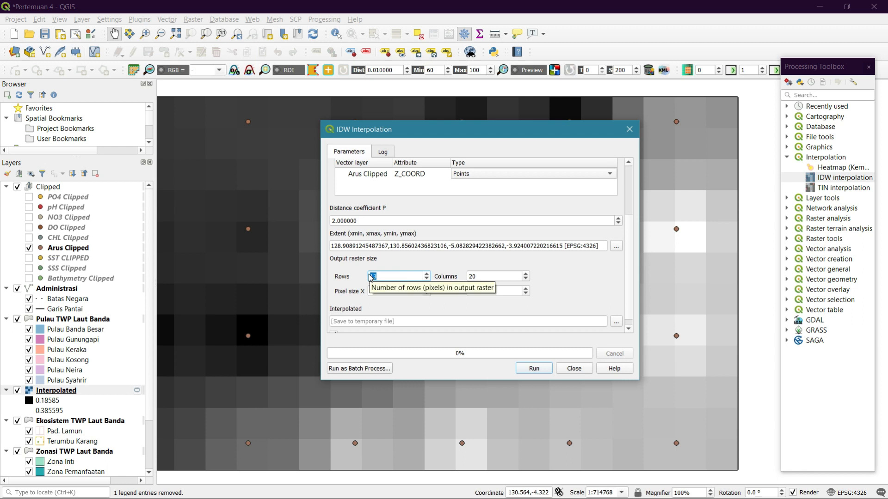
click(498, 275)
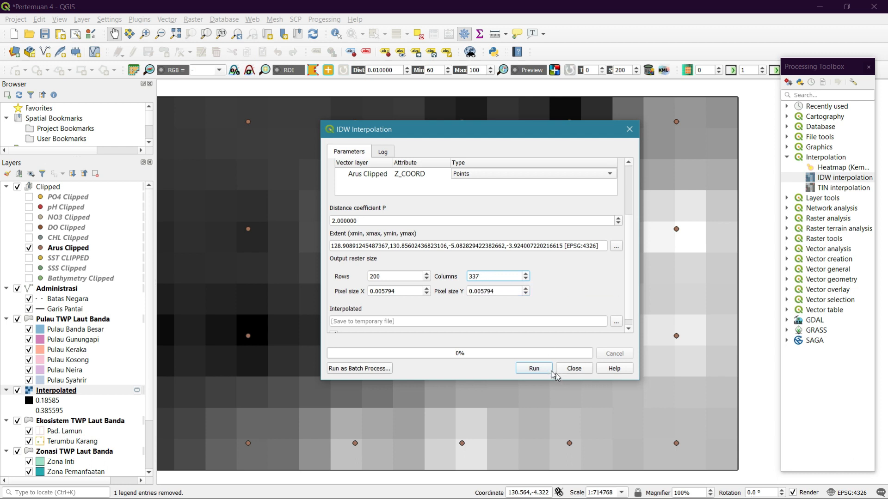
scroll(619, 302, down, 1)
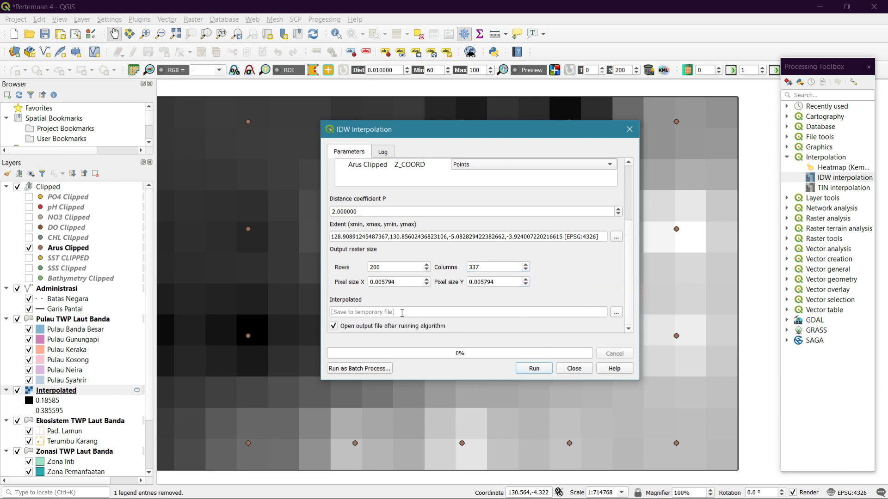
click(539, 371)
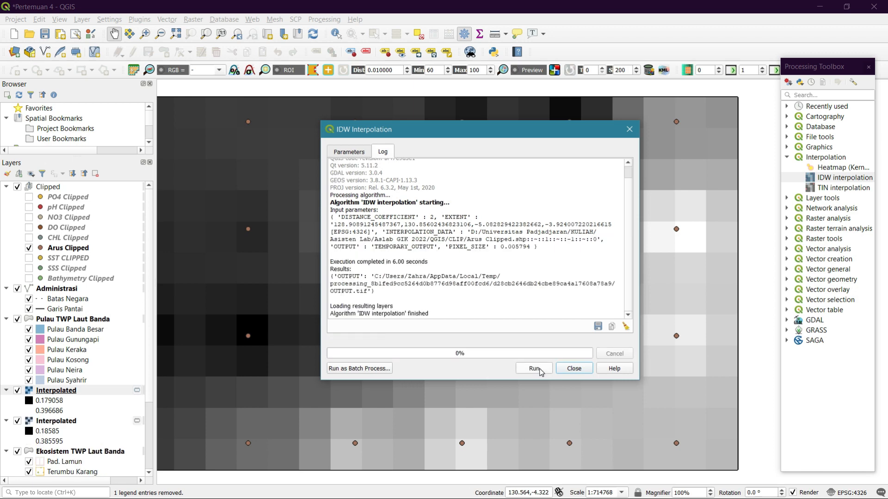
click(572, 368)
- Inspect the smoothness of the finer interpolated raster around Pulau Neira and the neighbouring islands
scroll(476, 301, up, 2)
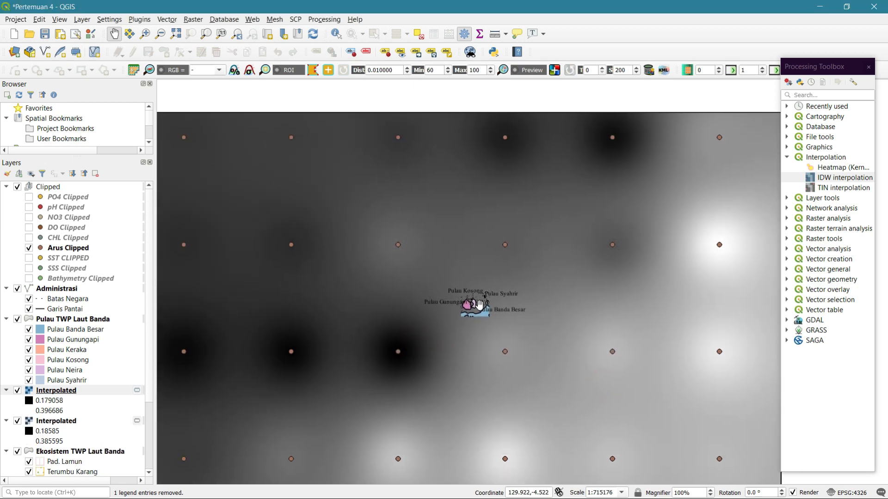
scroll(478, 304, up, 2)
scroll(478, 304, up, 2)
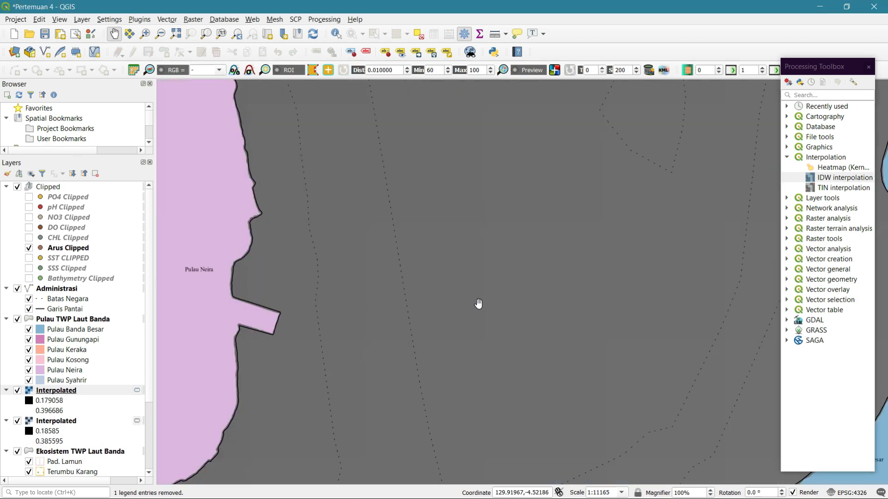
scroll(479, 304, down, 3)
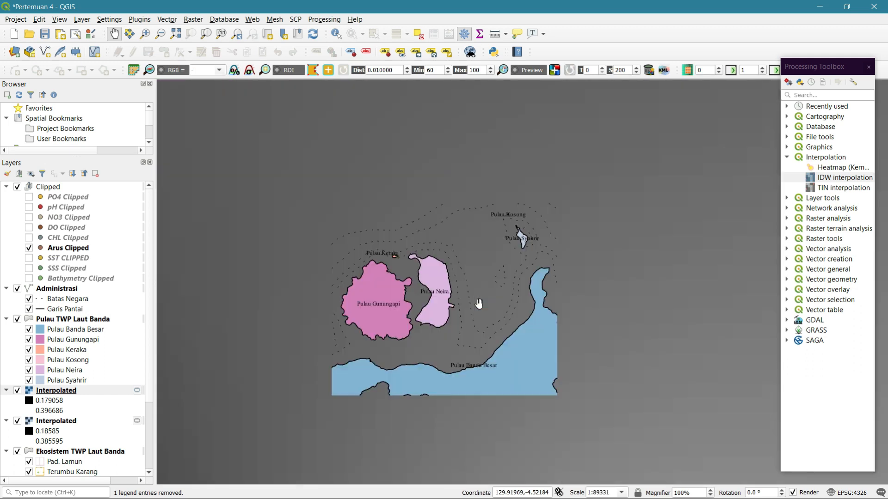
drag(479, 304, 513, 300)
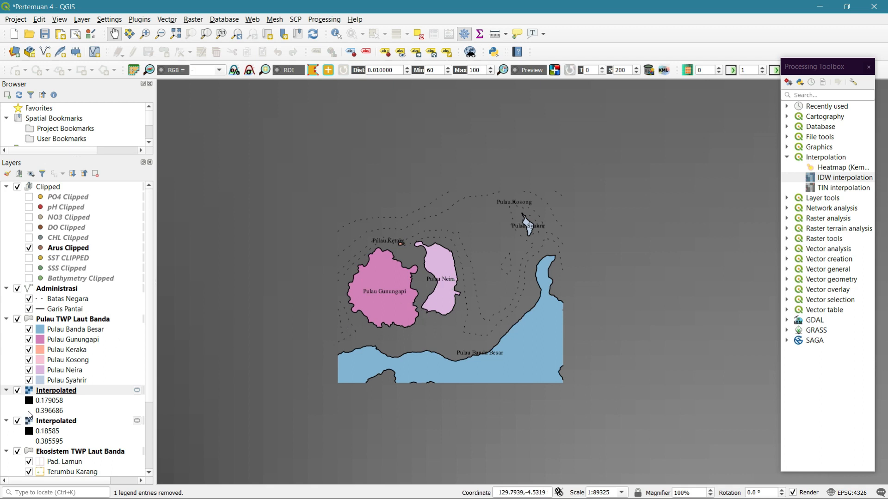
- Remove the older, coarse Interpolated raster from the project and keep the finer one shown on the map
click(101, 392)
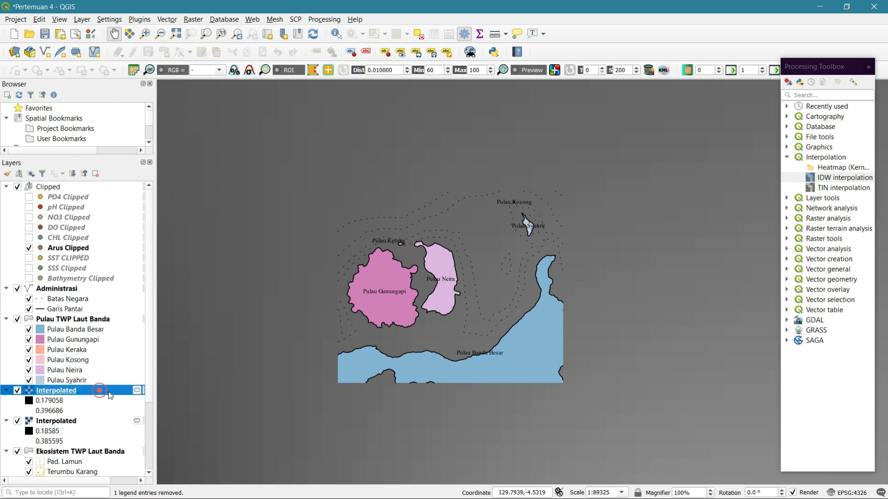
click(82, 424)
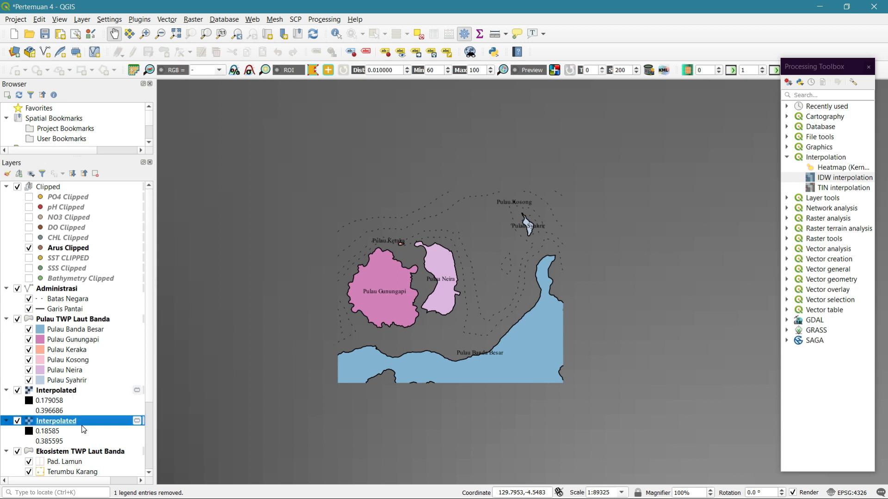
click(18, 391)
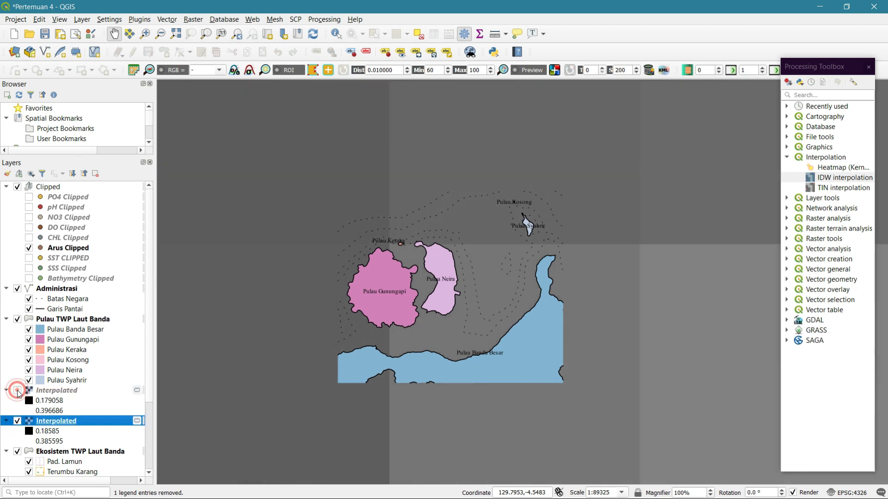
right_click(61, 425)
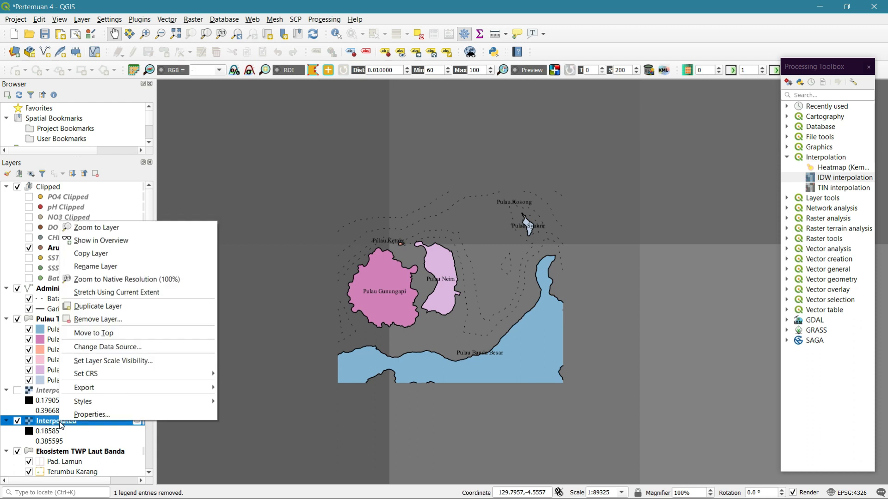
click(97, 320)
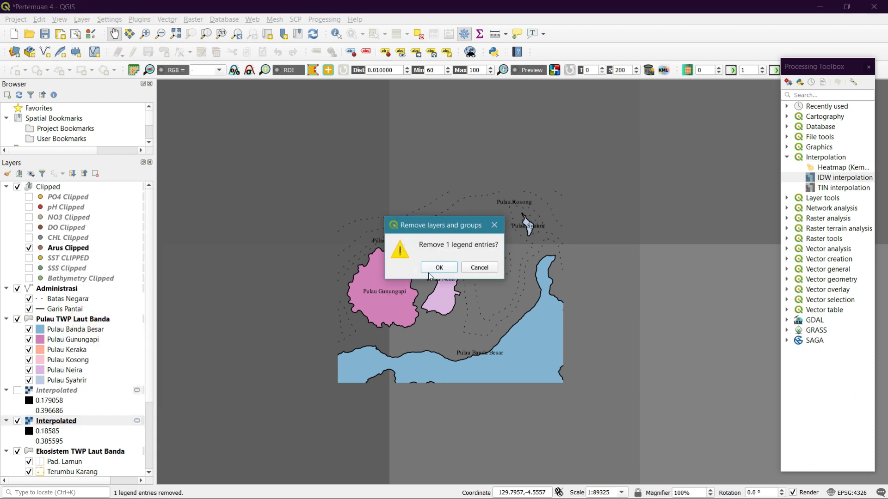
click(427, 271)
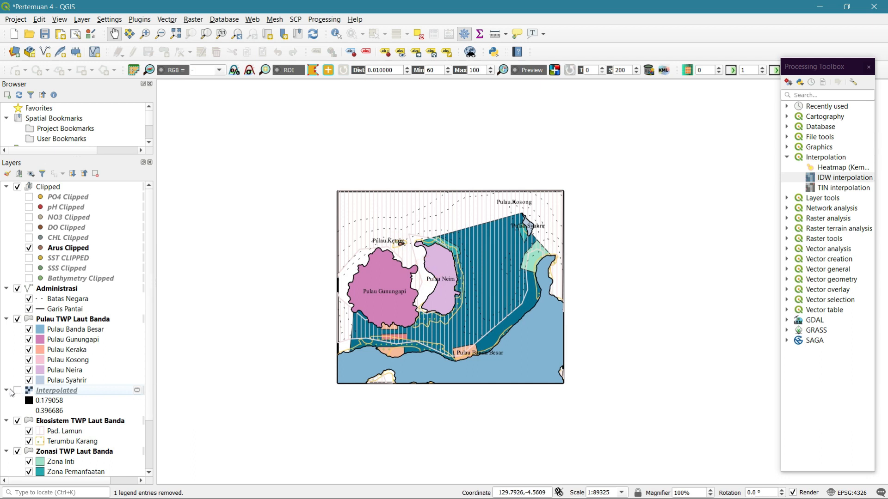
click(16, 394)
- Set the remaining Interpolated raster's render type to Singleband pseudocolor and review its colour class values
click(54, 394)
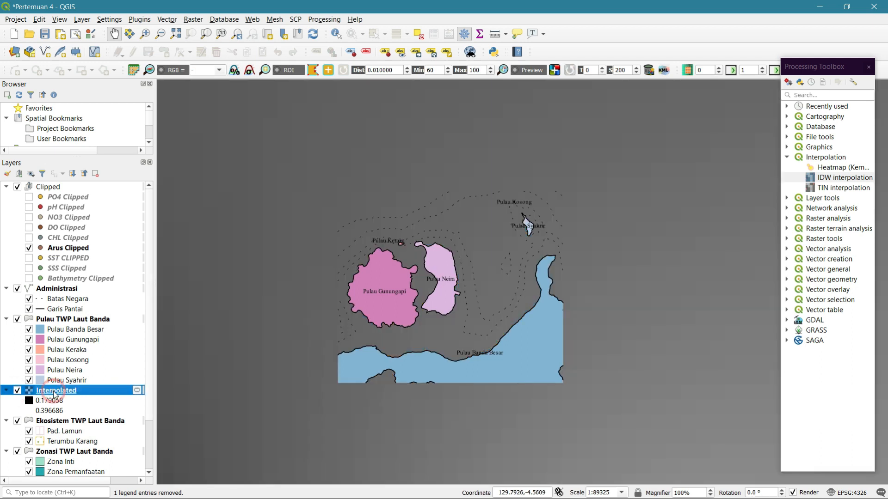
right_click(55, 394)
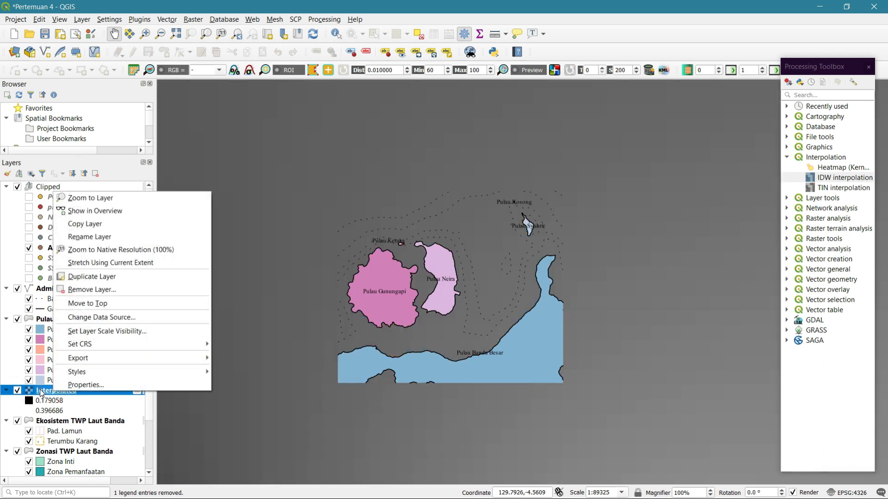
click(77, 393)
right_click(77, 393)
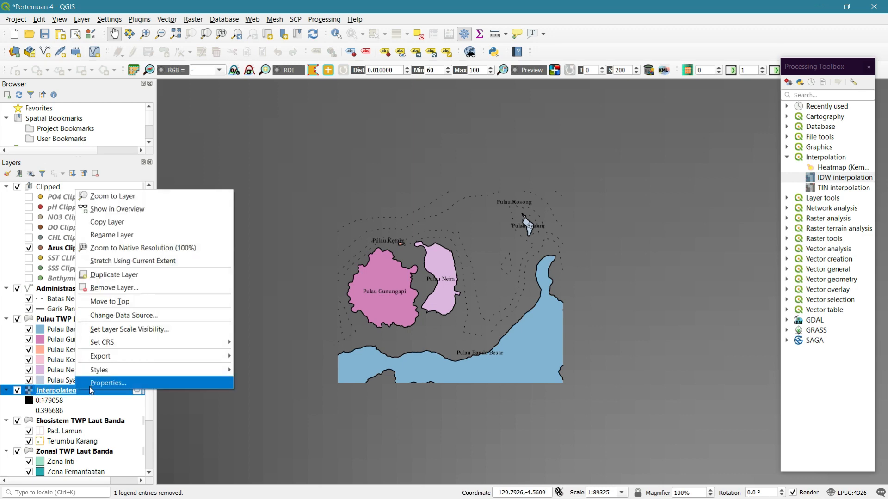
click(91, 384)
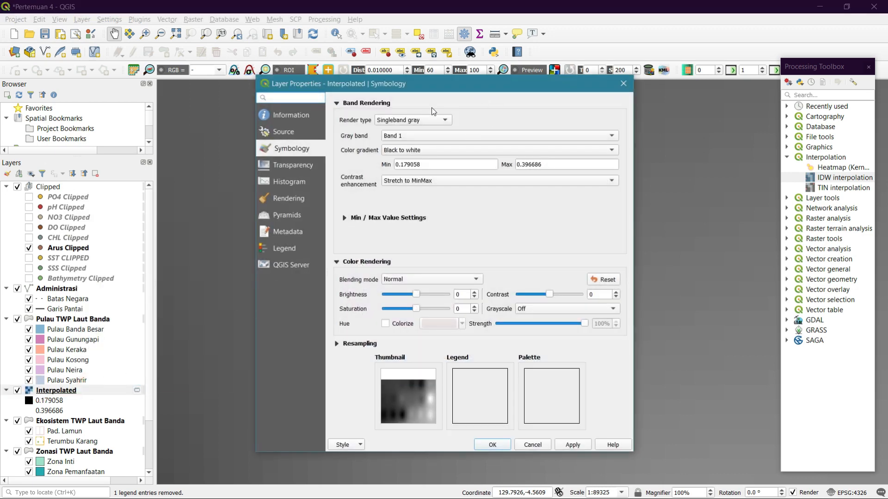
click(425, 124)
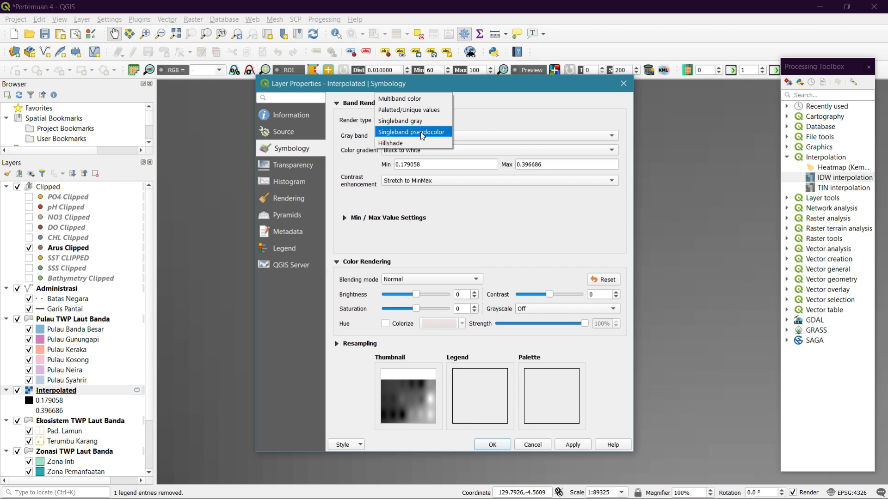
click(433, 135)
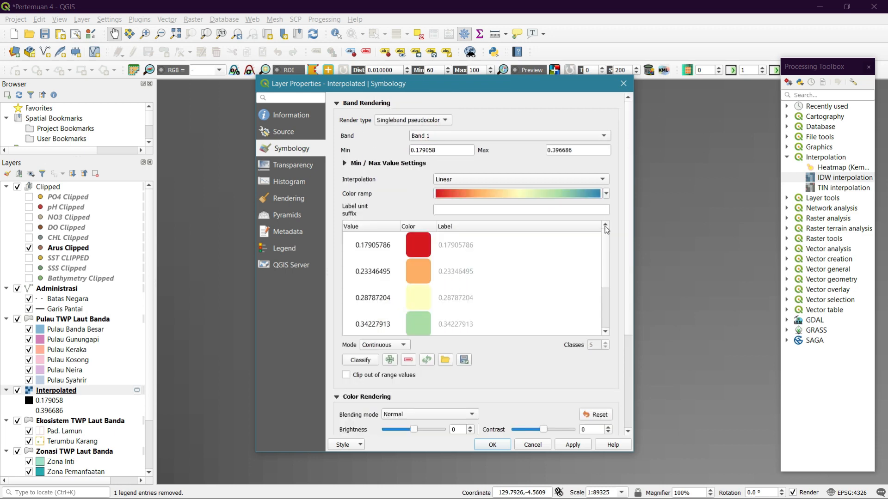
drag(607, 242, 592, 254)
drag(609, 272, 609, 327)
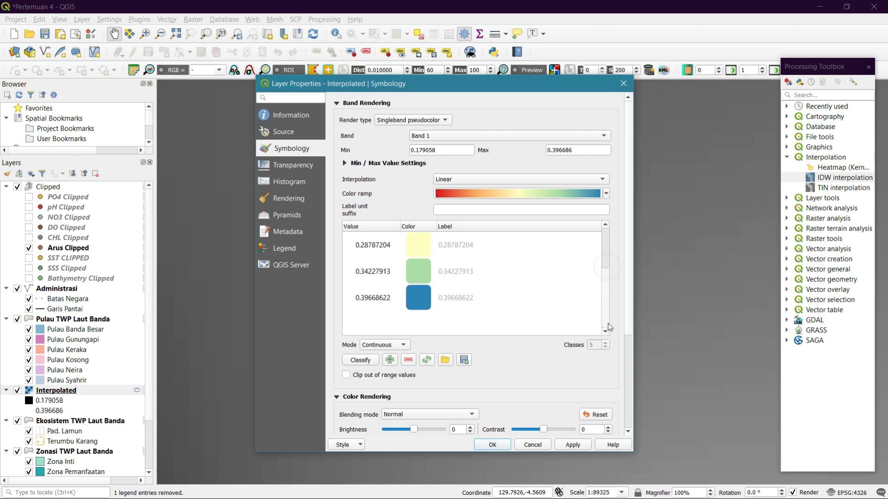
click(605, 296)
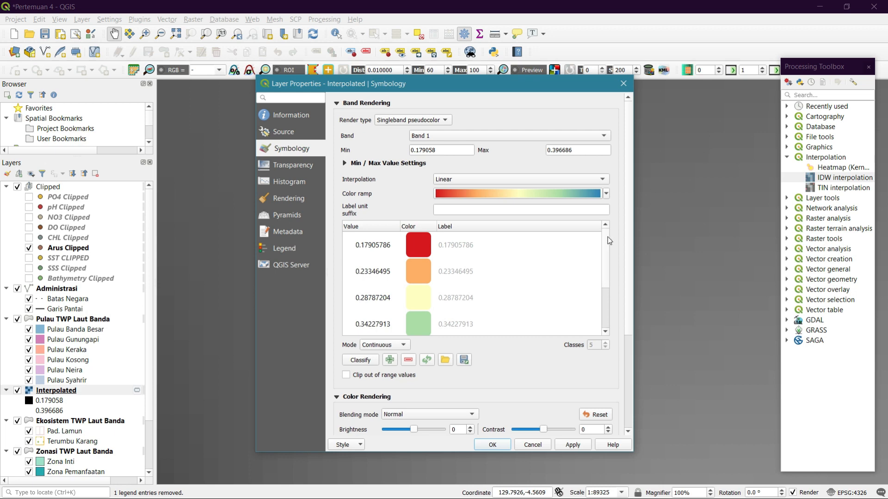
drag(607, 241, 613, 283)
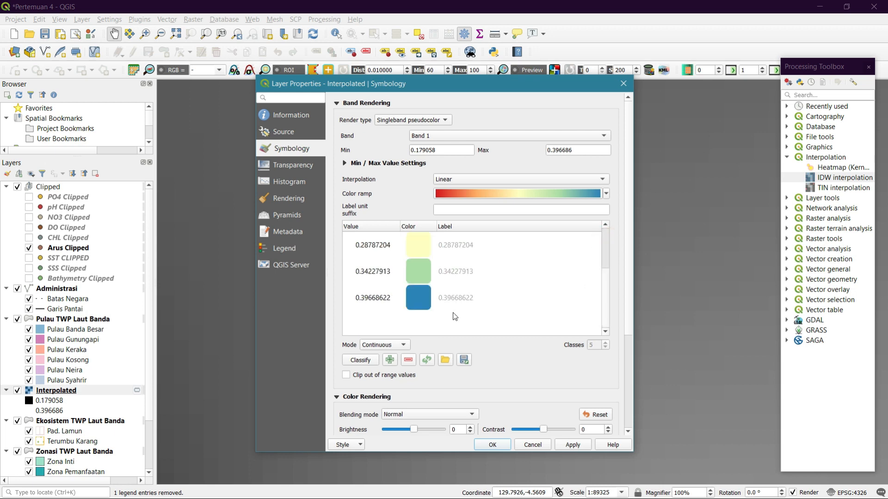
- Assign the RdGy colour ramp to the Interpolated raster and check the recoloured classes
click(606, 194)
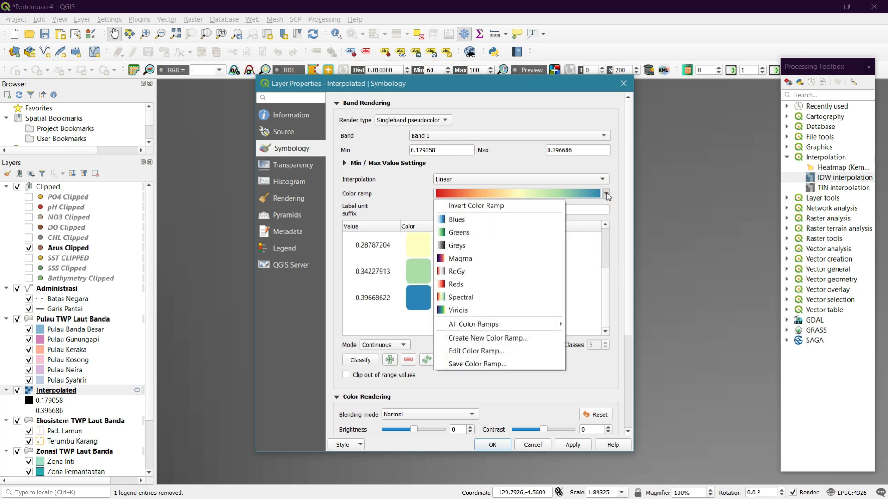
click(520, 270)
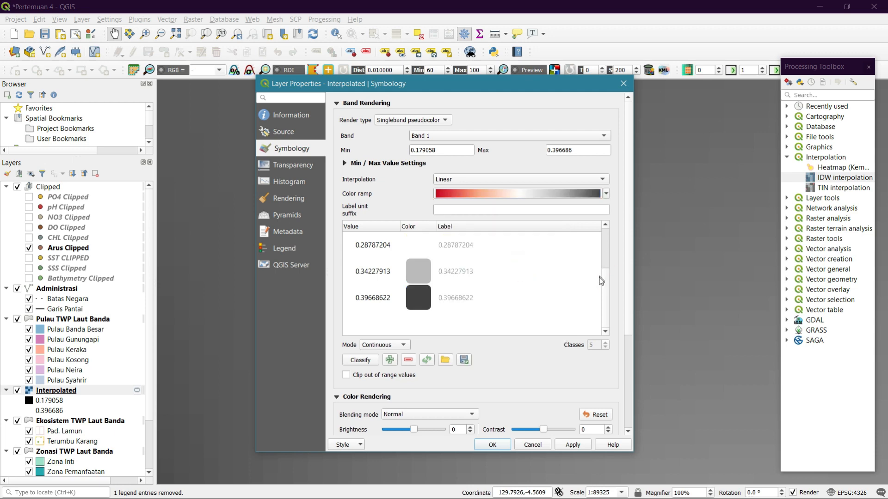
drag(607, 276, 611, 231)
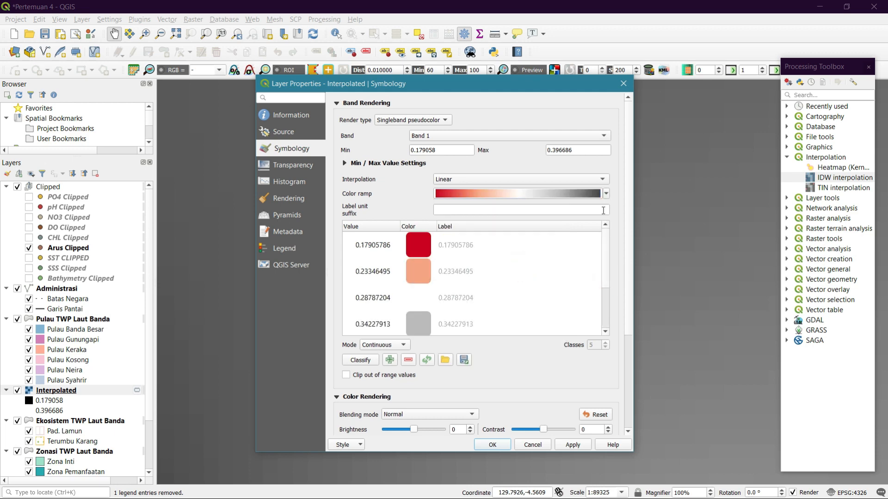
- Try other colour interpolation modes, including Exact, for the raster's classes and return to Linear
click(591, 180)
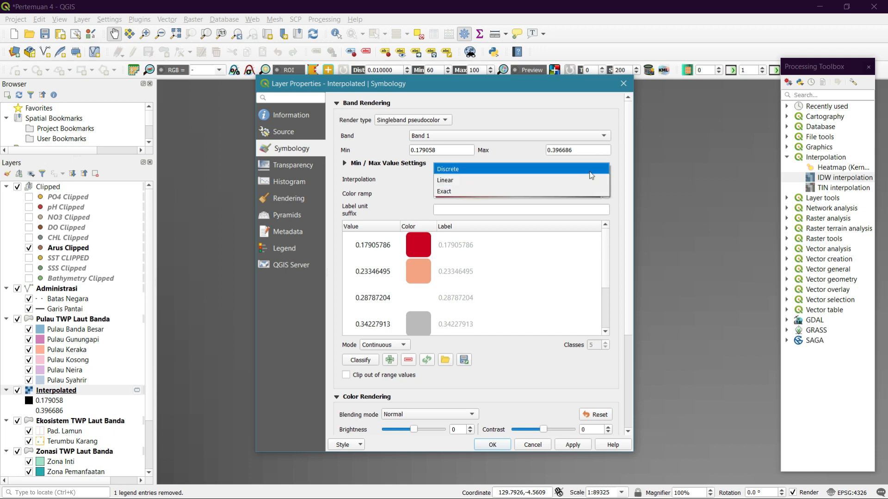
click(591, 168)
click(591, 180)
click(589, 188)
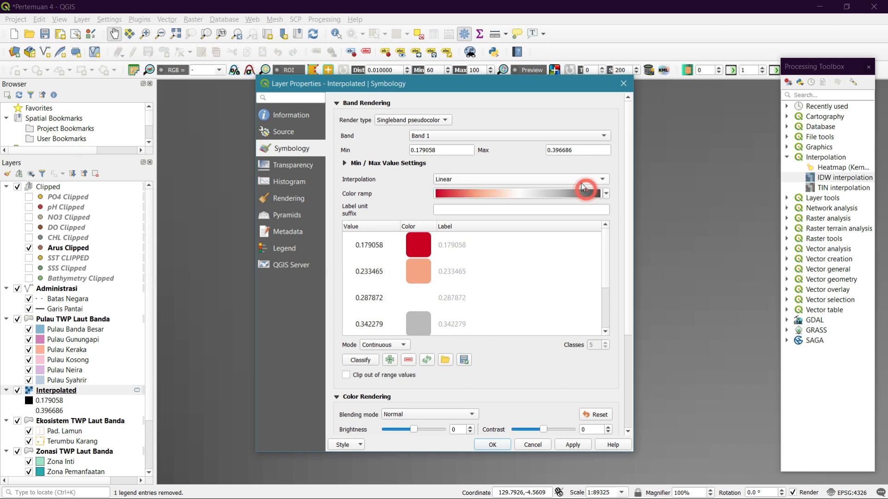
click(581, 180)
click(581, 193)
click(584, 179)
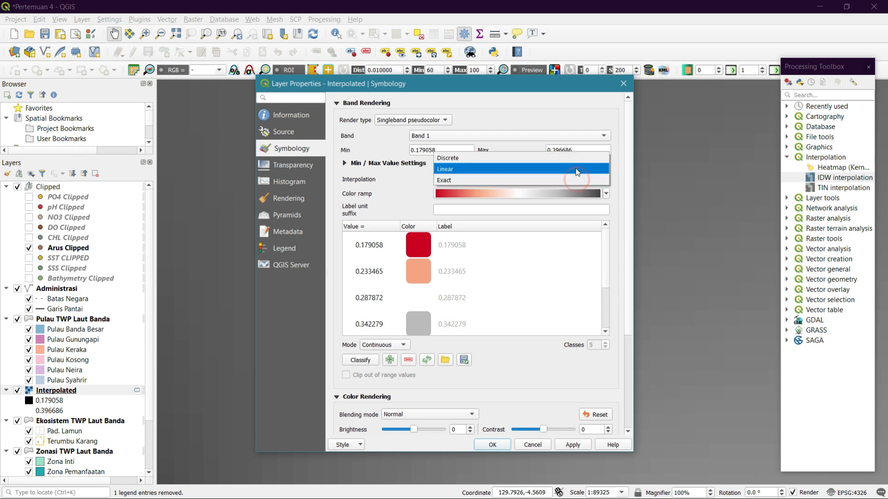
click(576, 169)
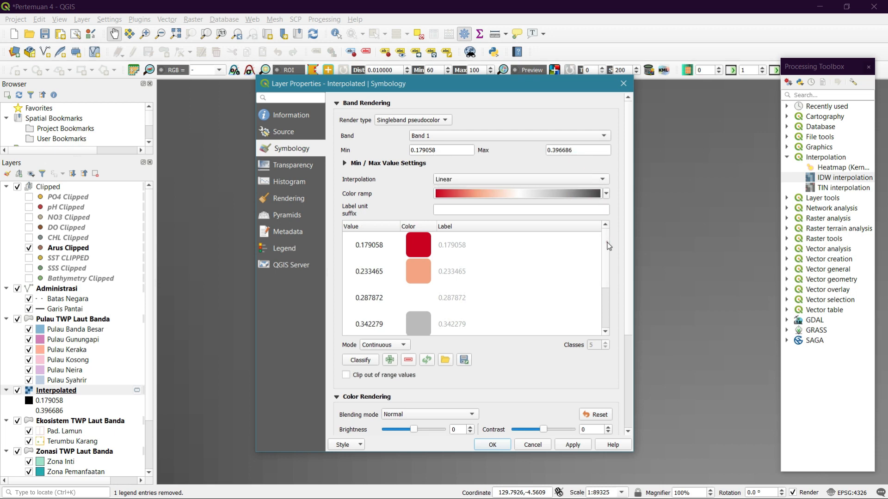
- Apply the pseudocolor styling to the Interpolated raster and close its layer properties
scroll(609, 246, down, 2)
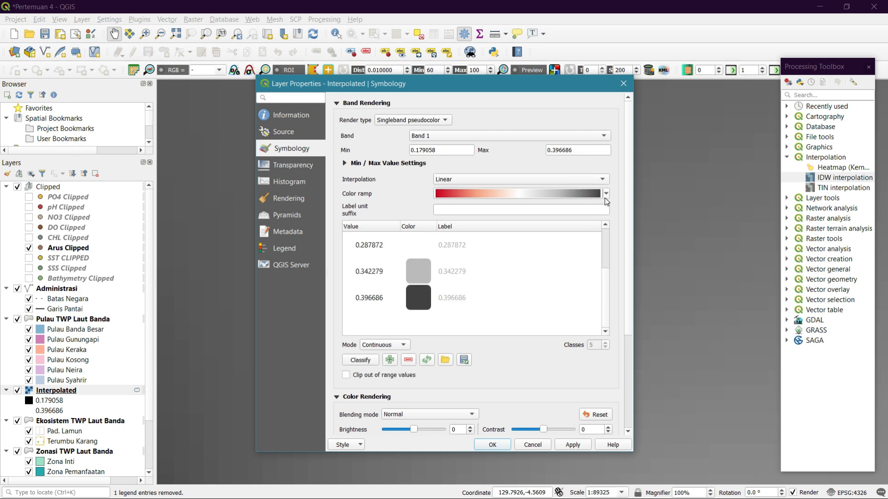
click(560, 448)
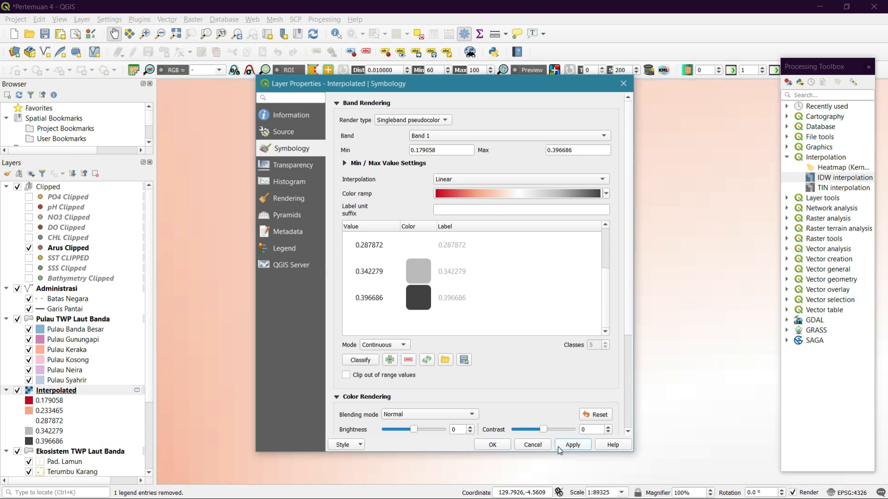
click(492, 444)
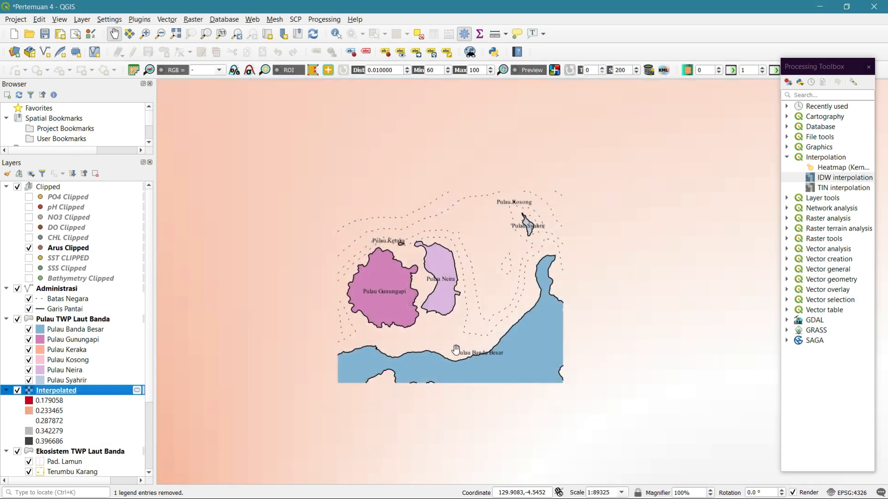
- Examine the recoloured raster's value distribution across the full point grid and around the Banda islands
scroll(458, 356, down, 2)
scroll(455, 349, down, 2)
drag(458, 370, 466, 322)
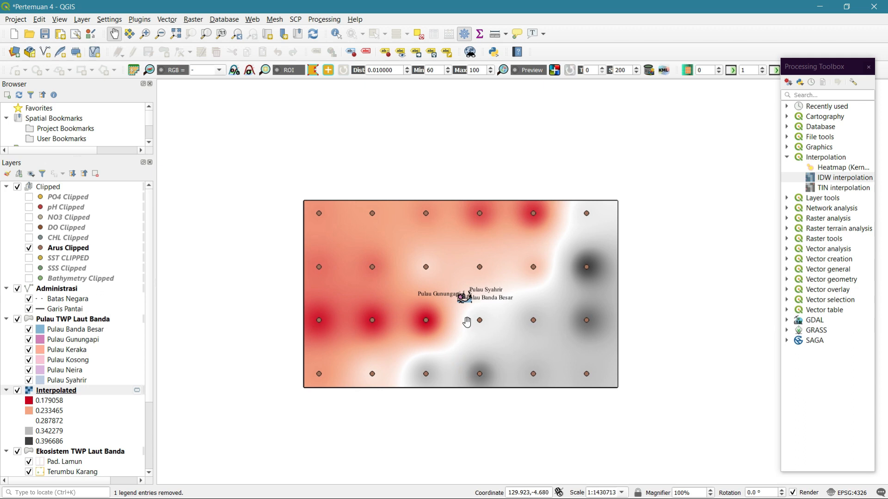
click(82, 392)
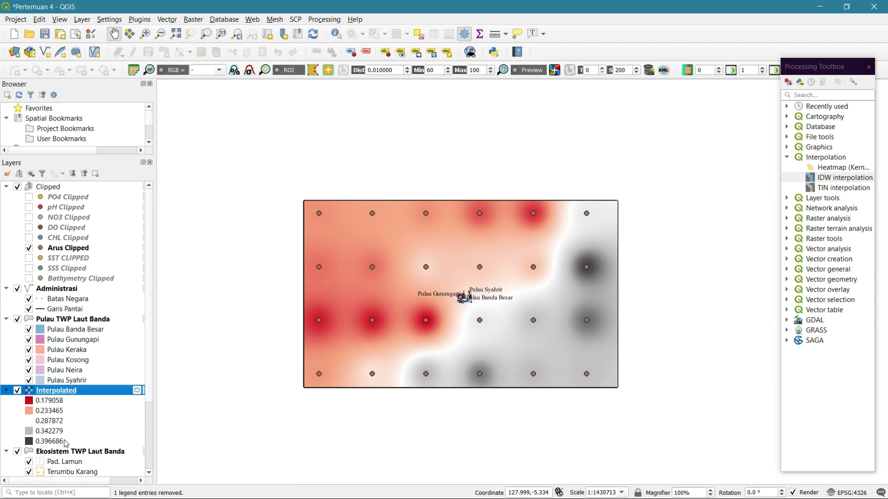
scroll(603, 284, up, 1)
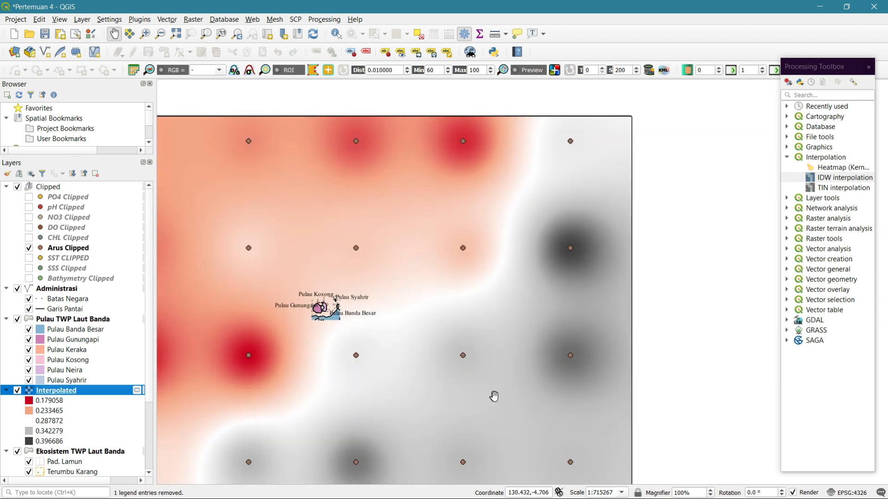
drag(455, 412, 480, 320)
drag(419, 324, 458, 336)
drag(364, 306, 489, 334)
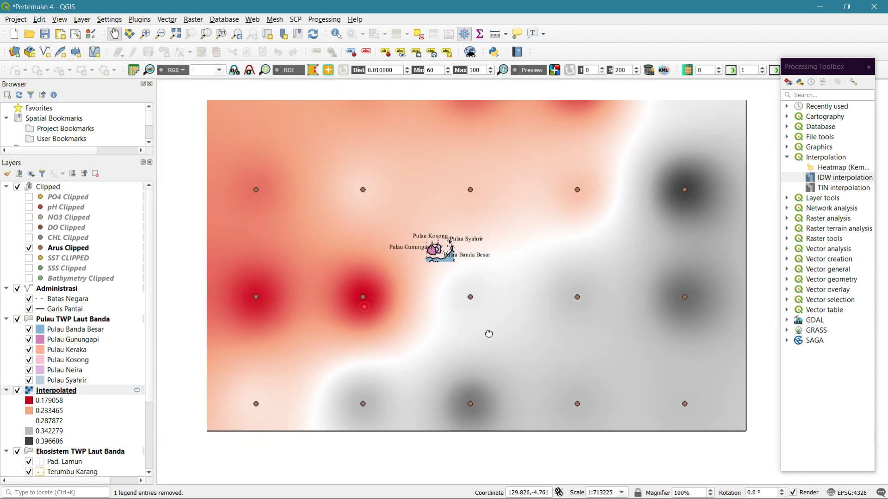
scroll(465, 333, up, 2)
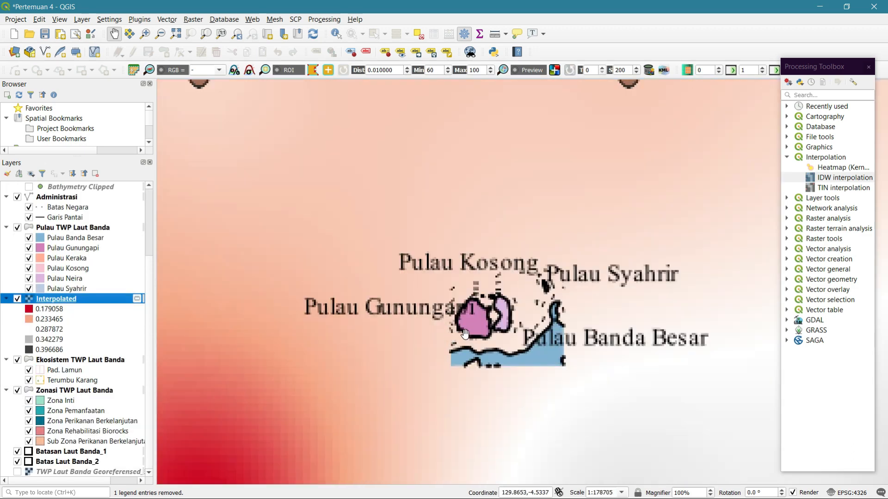
scroll(434, 332, up, 1)
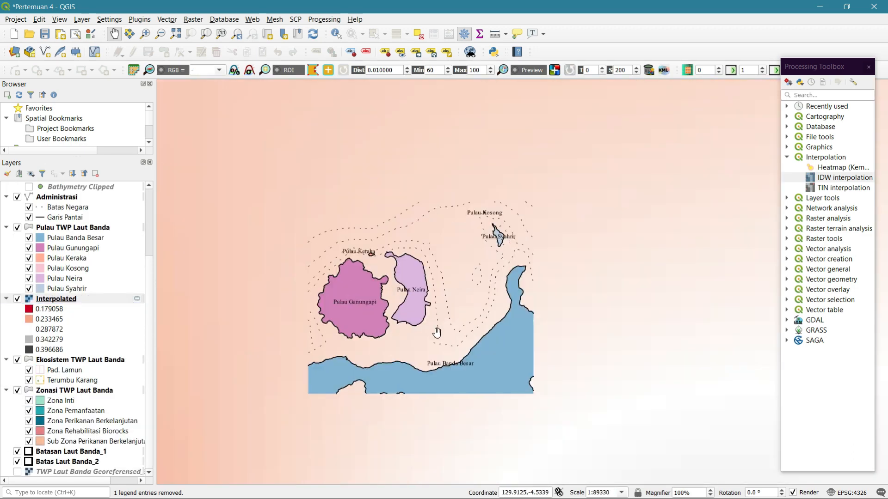
scroll(436, 332, up, 1)
scroll(437, 332, down, 1)
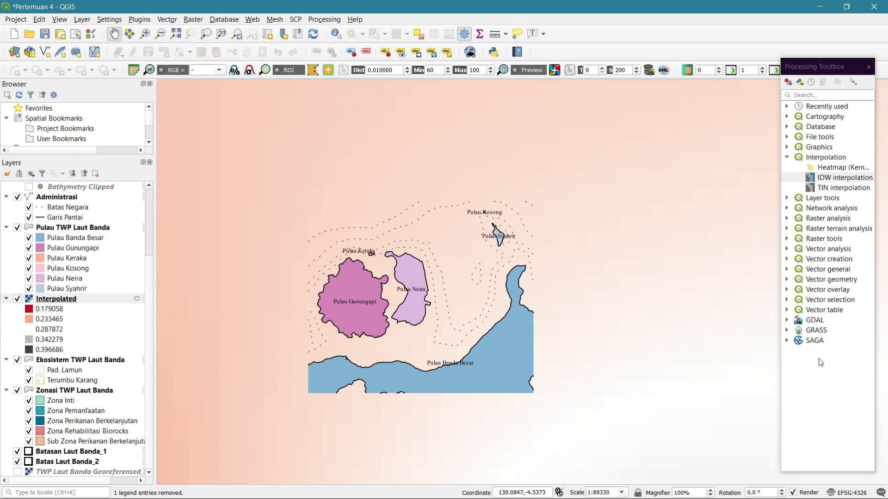
- Open the GDAL Contour tool from raster extraction with the Interpolated raster as its input layer
double_click(797, 323)
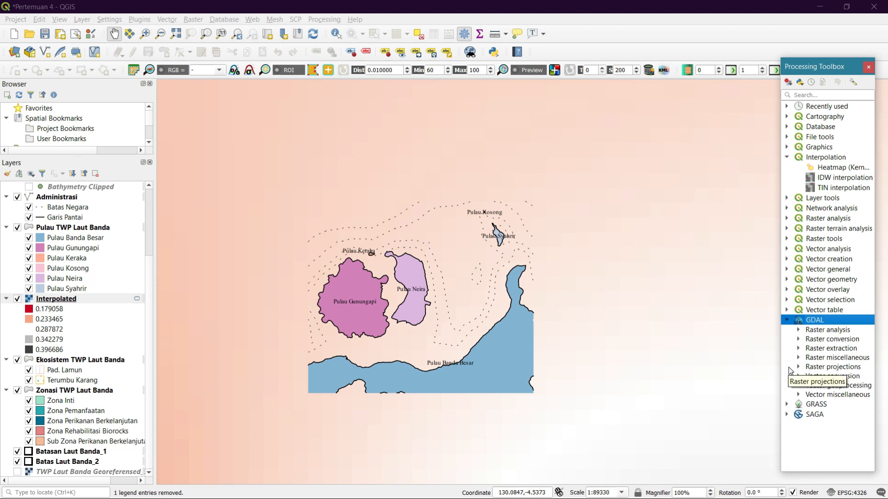
click(799, 350)
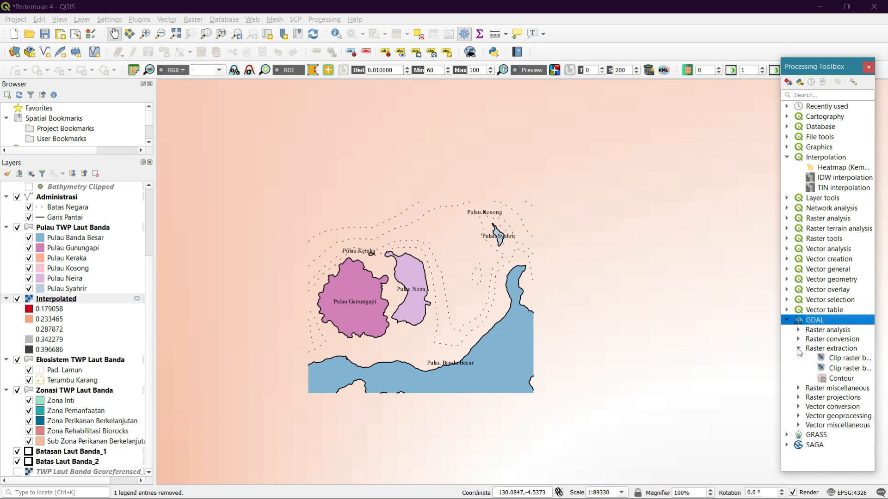
double_click(830, 379)
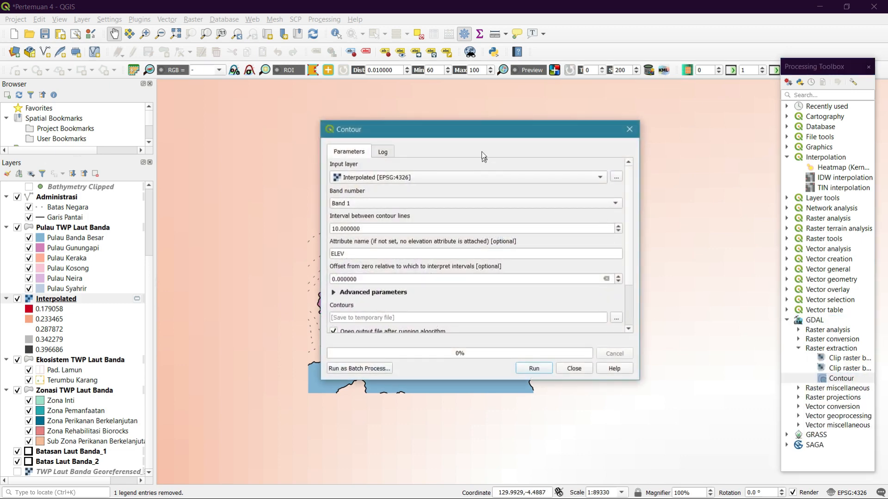
drag(481, 130, 485, 139)
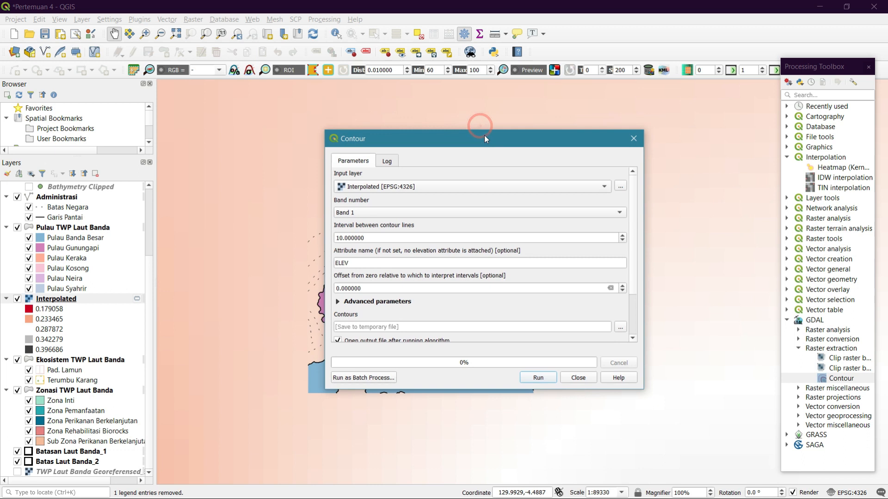
click(477, 184)
click(476, 184)
click(440, 186)
click(434, 186)
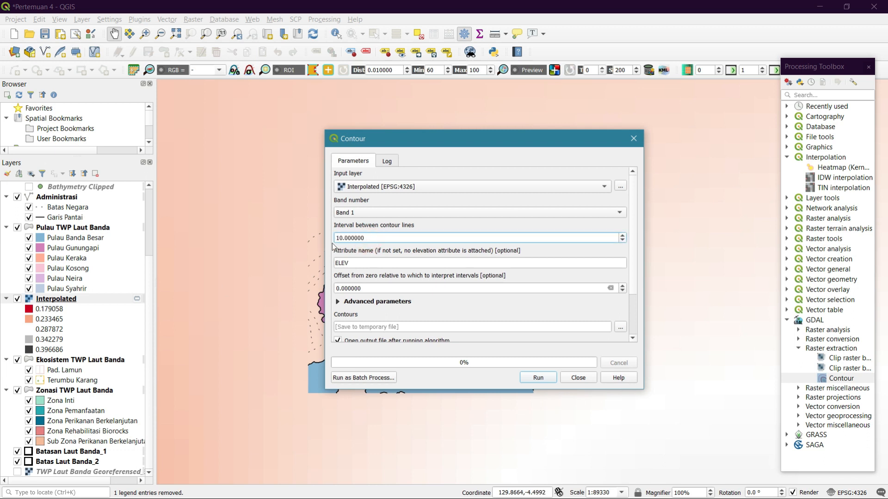
- Generate temporary contours from the Interpolated raster at a 0.01 interval and close the Contour dialog
drag(373, 238, 334, 236)
text(0.02)
key(BackSpace)
text(1)
drag(632, 225, 637, 273)
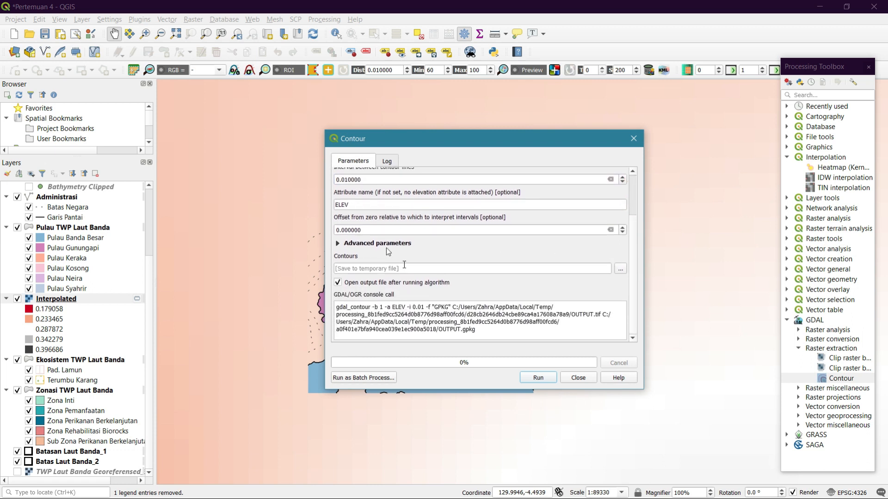
click(527, 382)
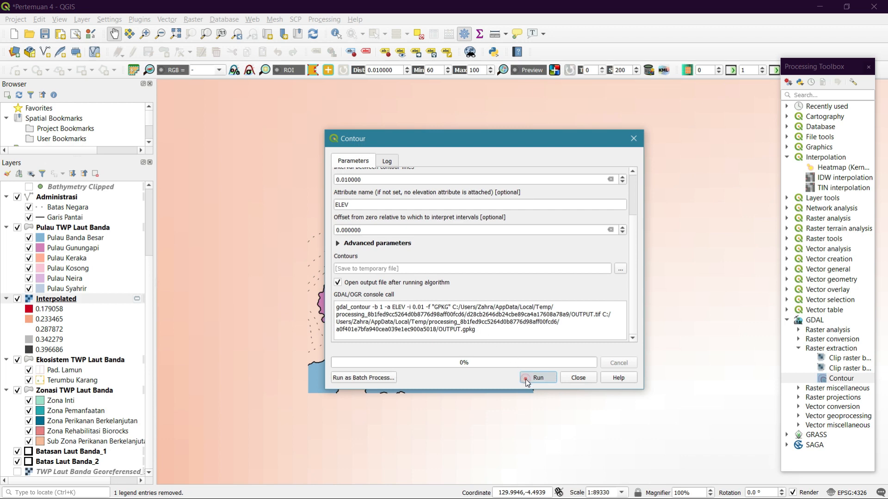
click(578, 378)
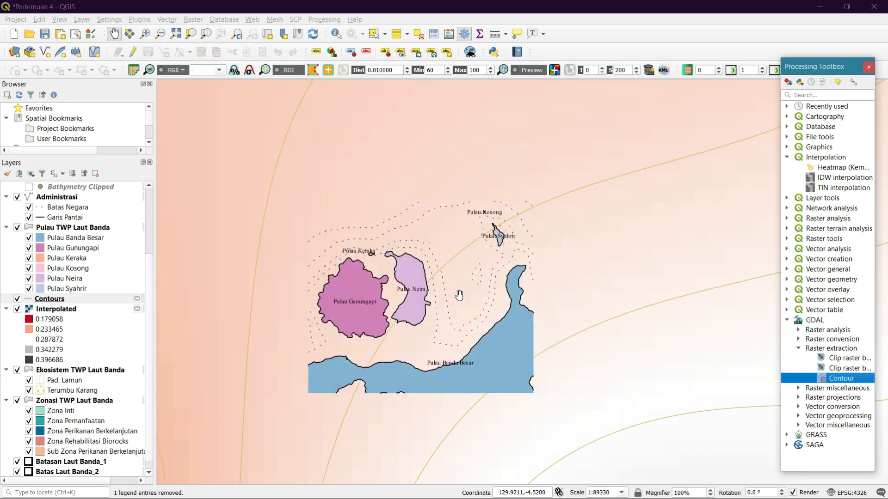
- Examine the contour lines over the whole Interpolated raster and around the Banda islands
scroll(455, 300, up, 1)
scroll(439, 233, down, 1)
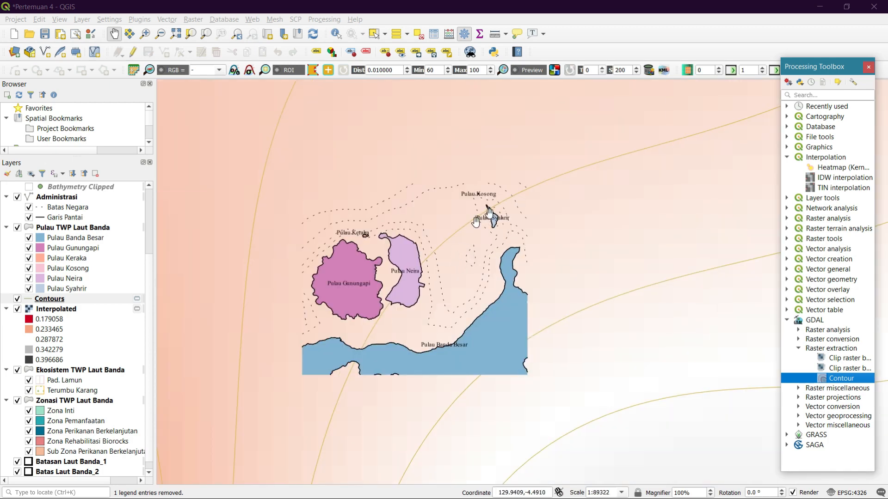
click(150, 342)
scroll(442, 290, down, 4)
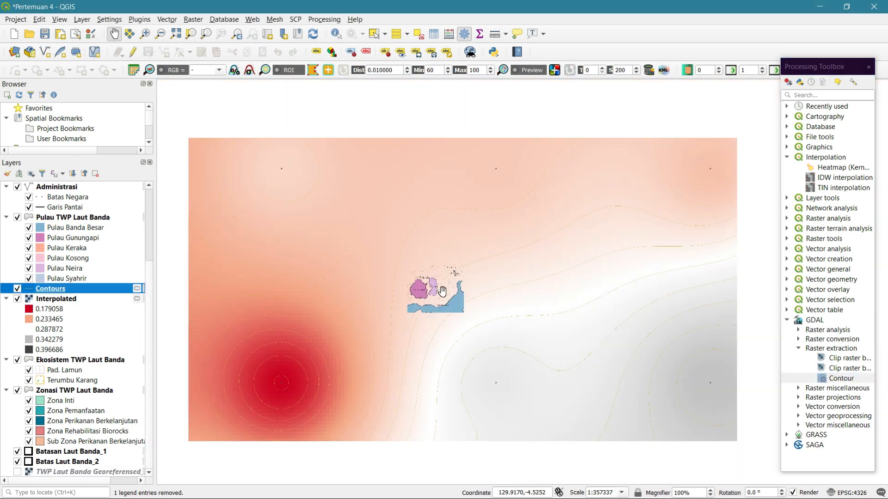
scroll(442, 290, up, 5)
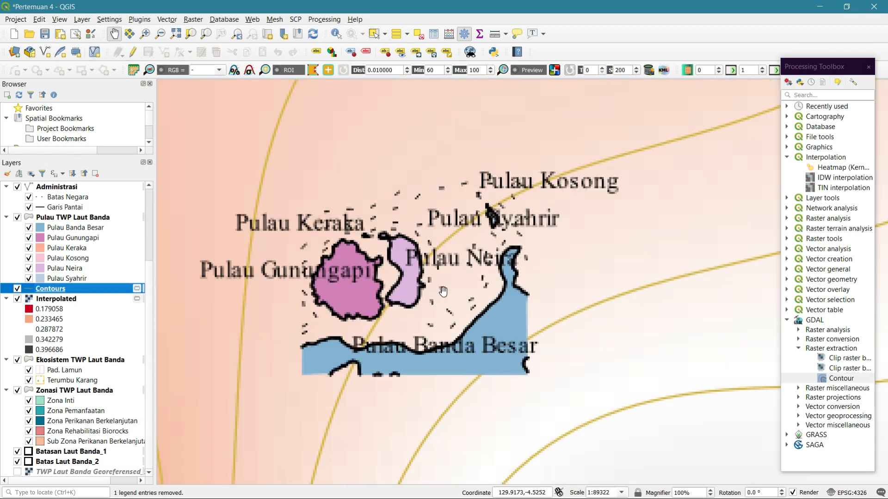
scroll(443, 291, down, 2)
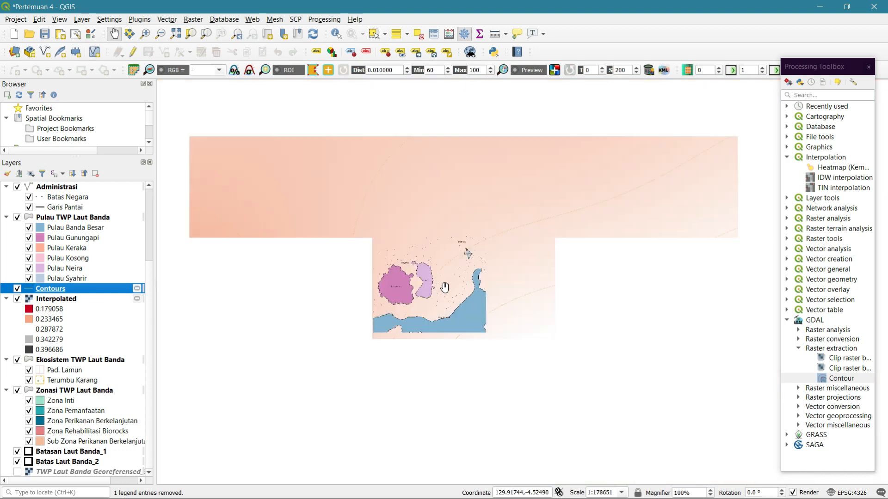
- Try a second, much denser contour layer from the Interpolated raster at a 0.0001 interval
double_click(846, 380)
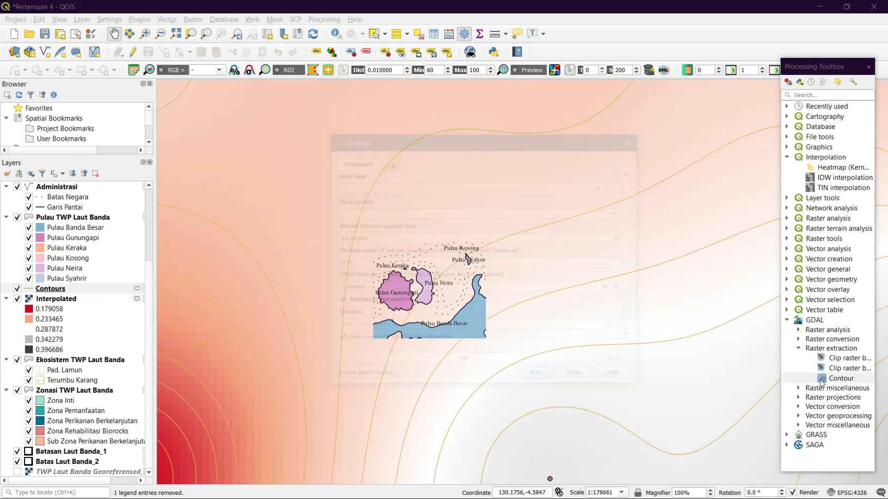
click(507, 186)
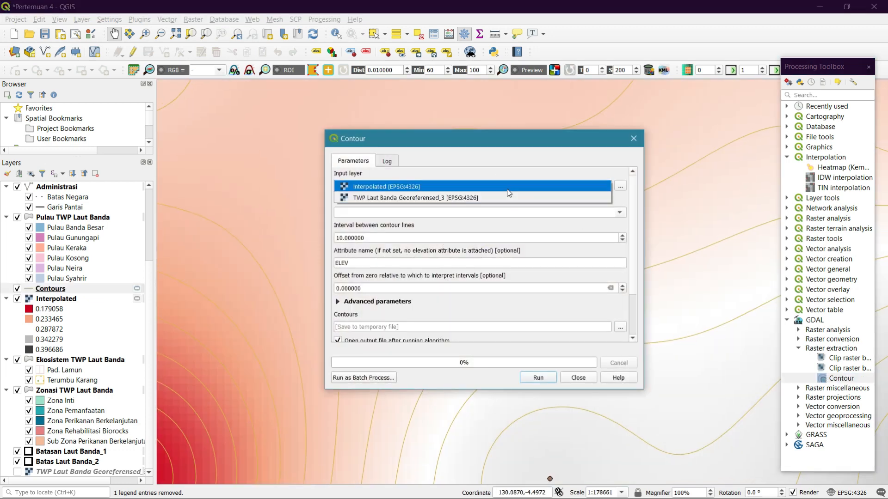
click(506, 186)
scroll(635, 211, down, 3)
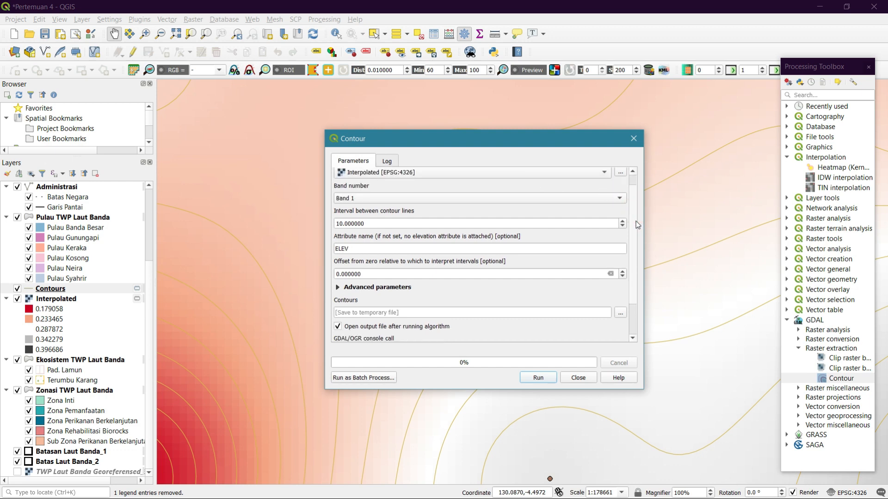
click(379, 200)
drag(366, 200, 320, 199)
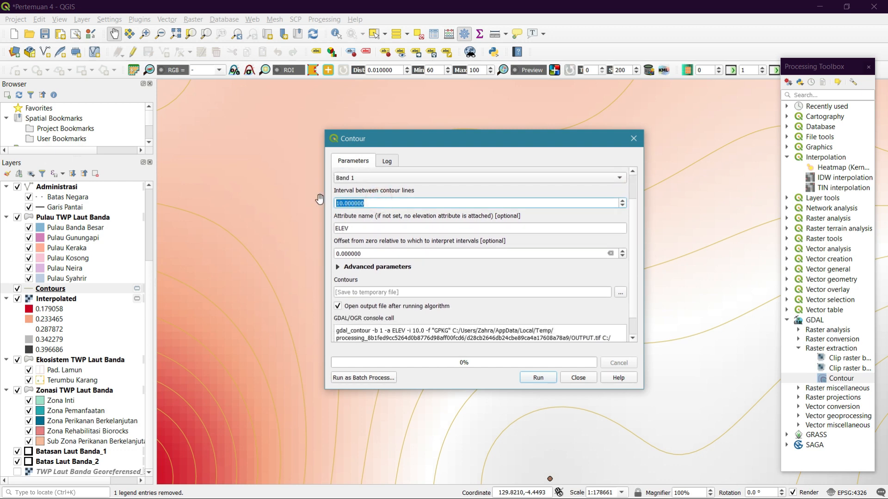
text(0.0)
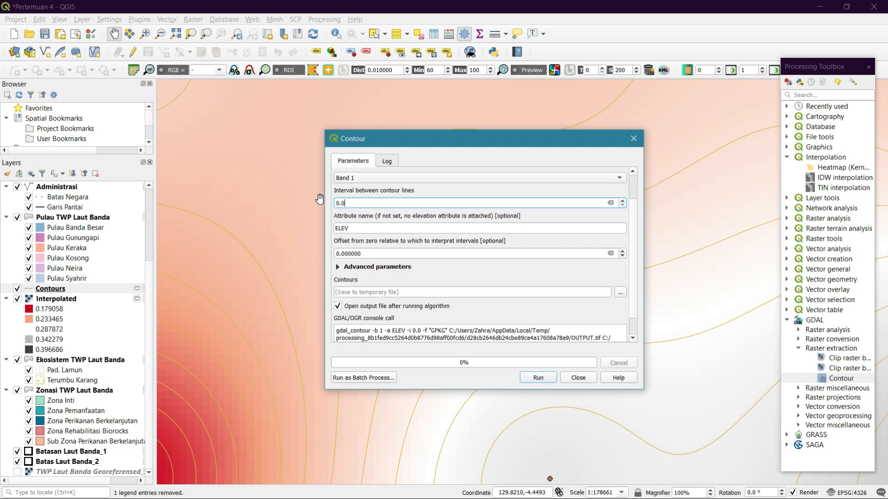
text(002)
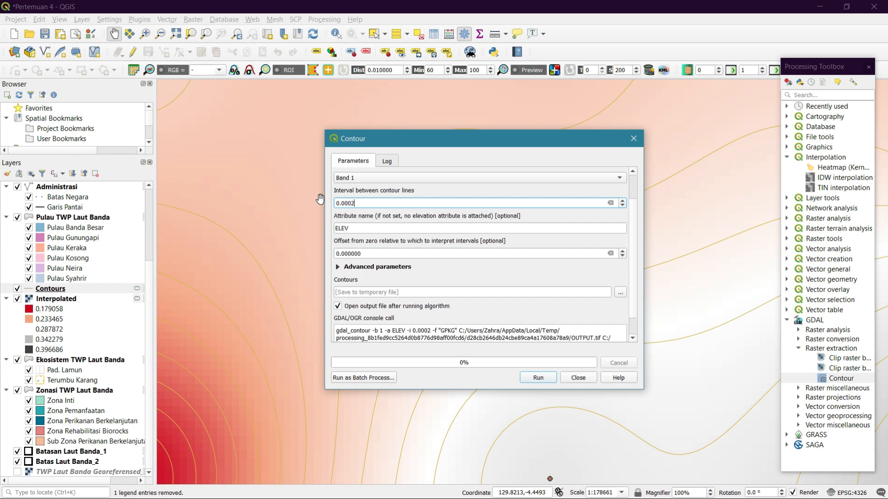
click(536, 378)
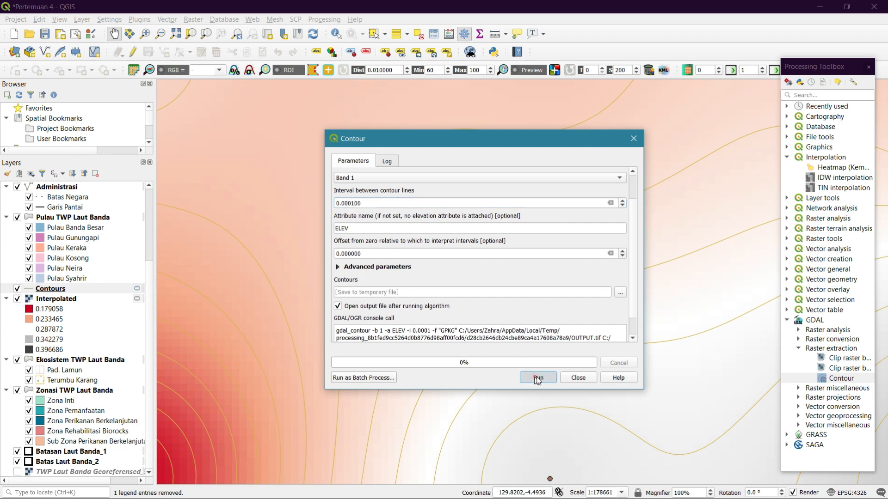
drag(454, 137, 632, 139)
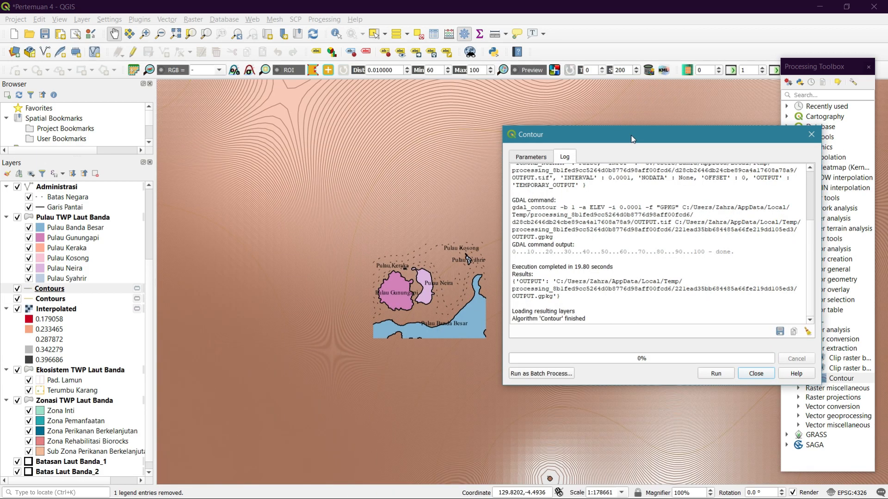
click(756, 374)
- Compare the dense contours with the 0.01-interval contours around the islands by toggling the dense layer's visibility
scroll(427, 273, up, 1)
scroll(426, 273, up, 1)
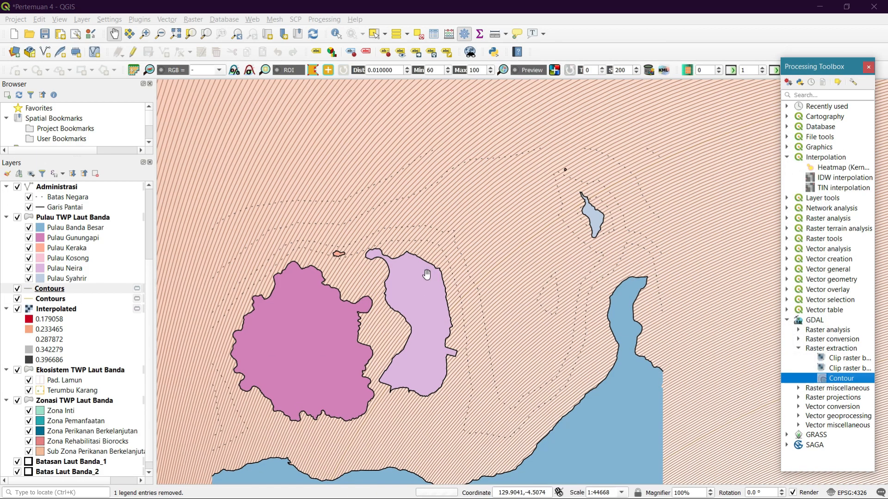
scroll(427, 274, down, 4)
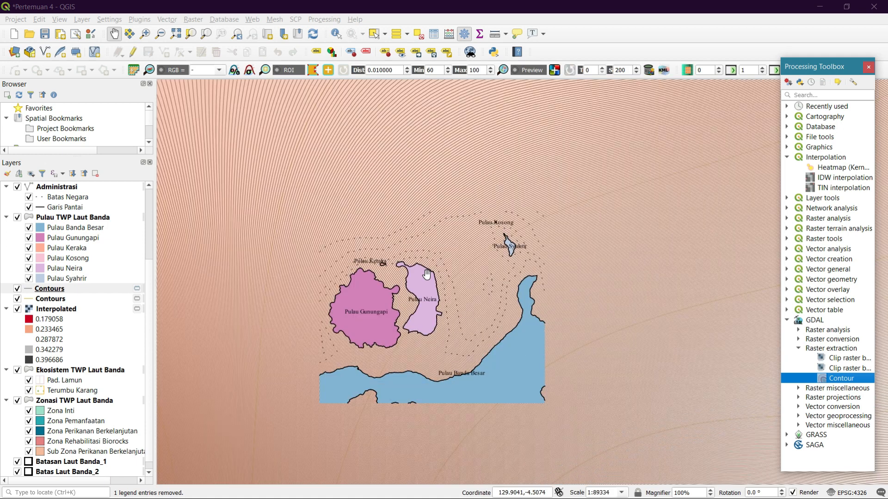
scroll(427, 276, up, 4)
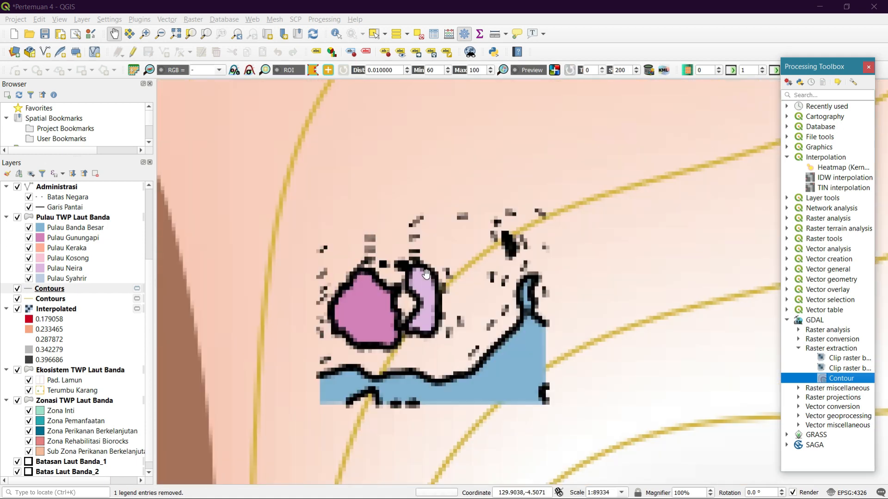
click(428, 290)
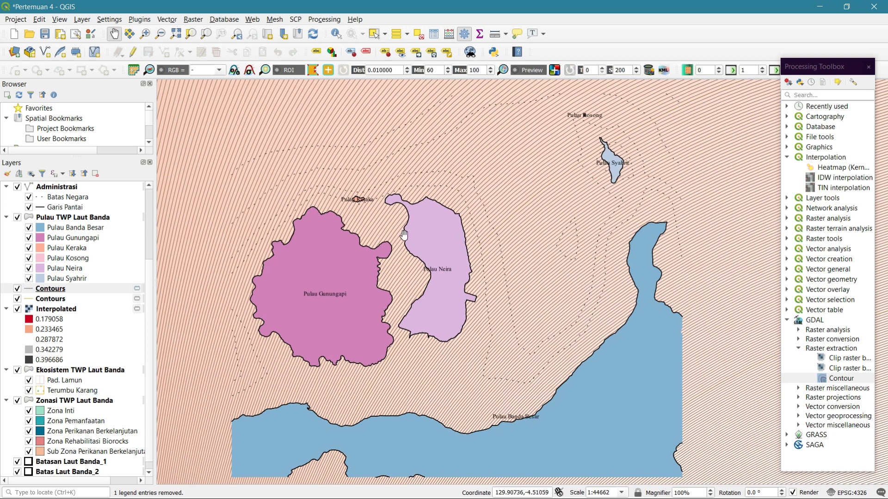
click(93, 289)
click(18, 289)
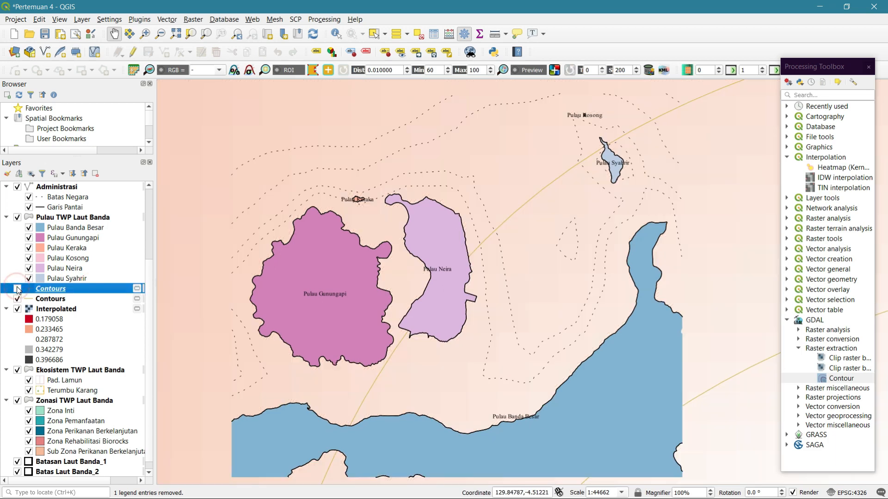
click(17, 289)
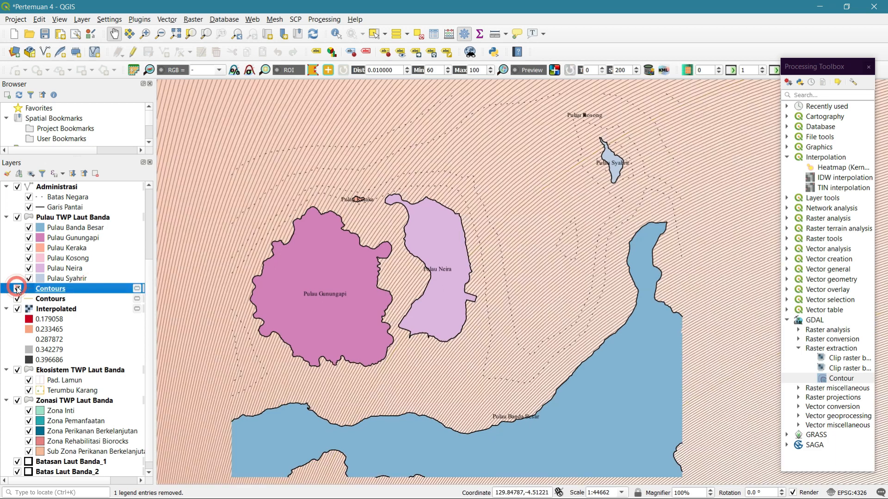
- Hide the dense Contours layer and remove it from the project
click(17, 289)
click(82, 292)
right_click(82, 292)
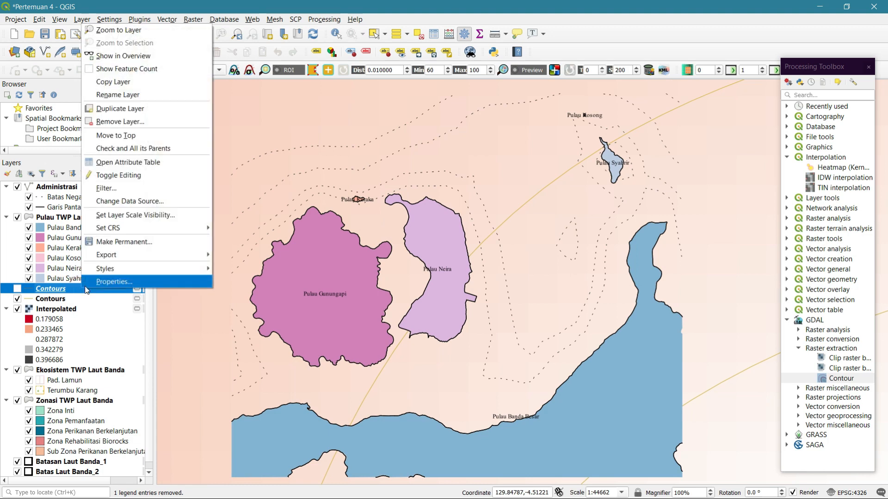
click(147, 122)
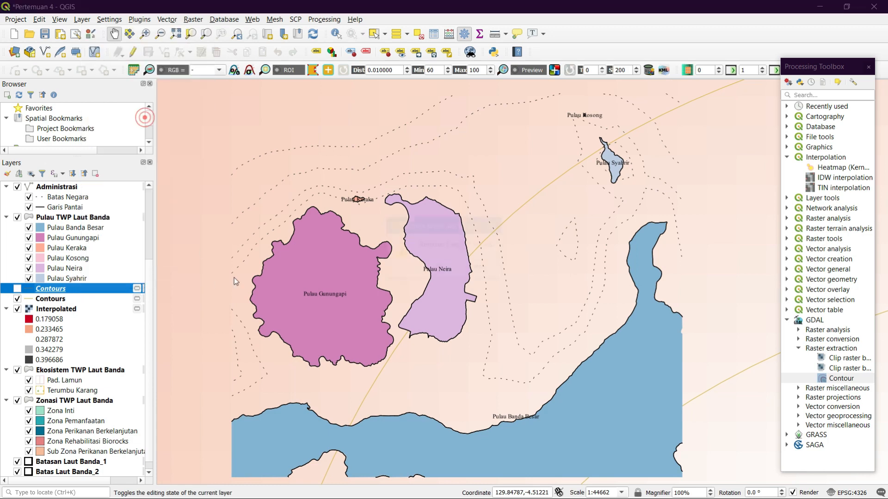
click(437, 268)
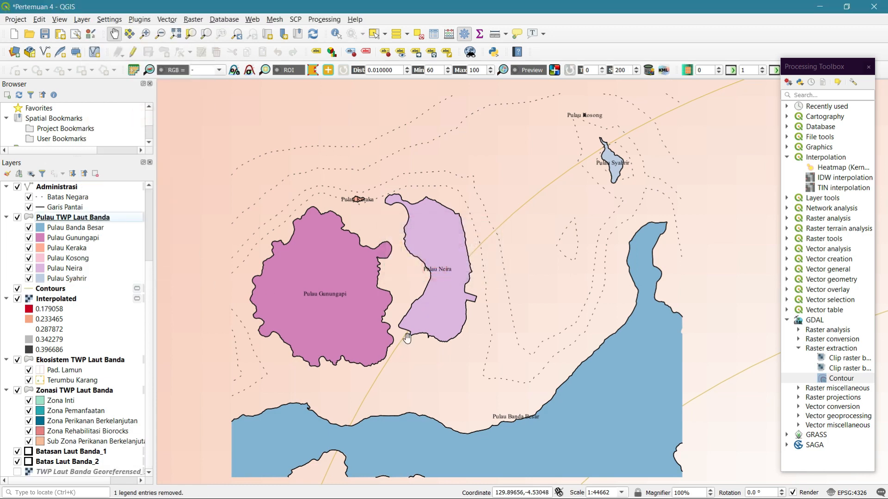
- Enable single labels for the Contours layer in its layer properties
click(43, 291)
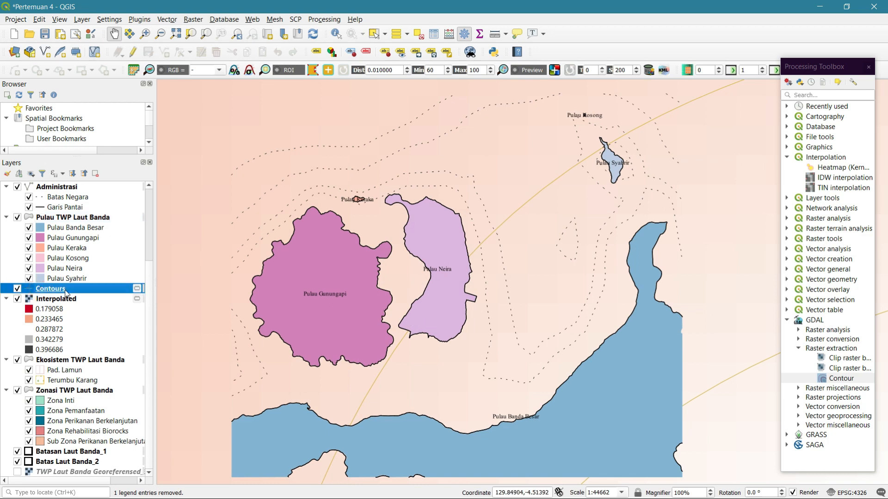
right_click(66, 290)
click(75, 286)
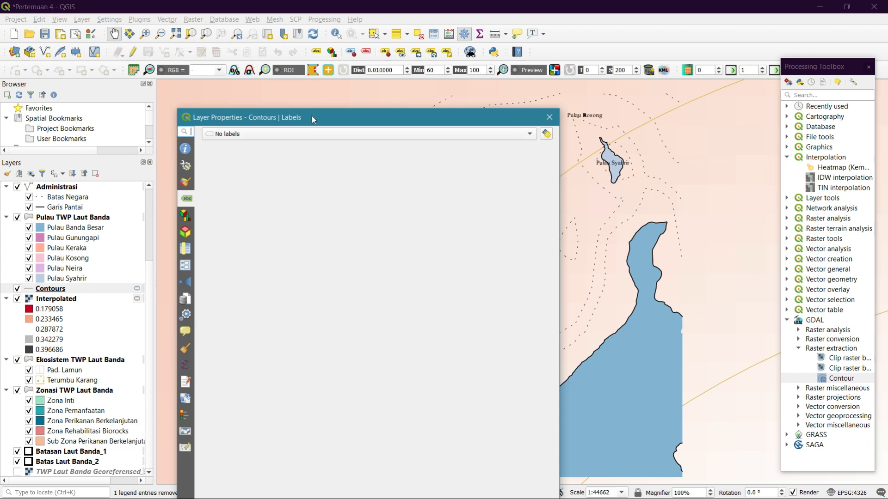
drag(312, 116, 251, 54)
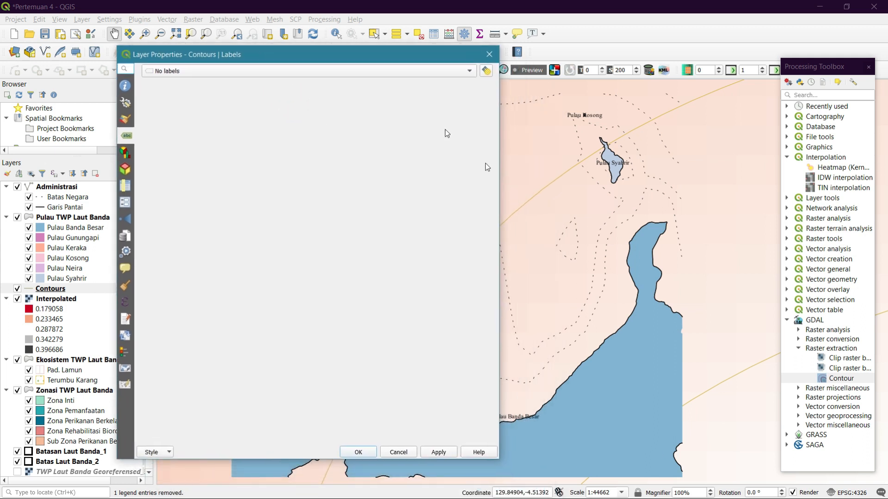
click(307, 70)
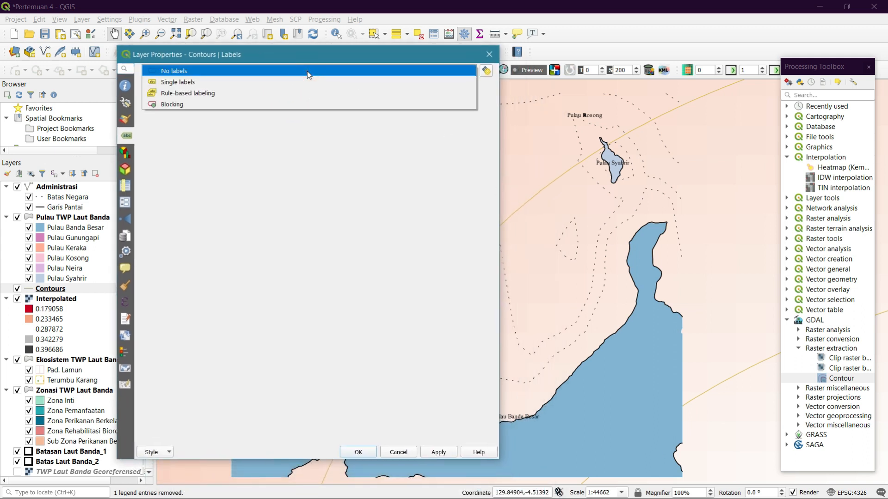
click(305, 81)
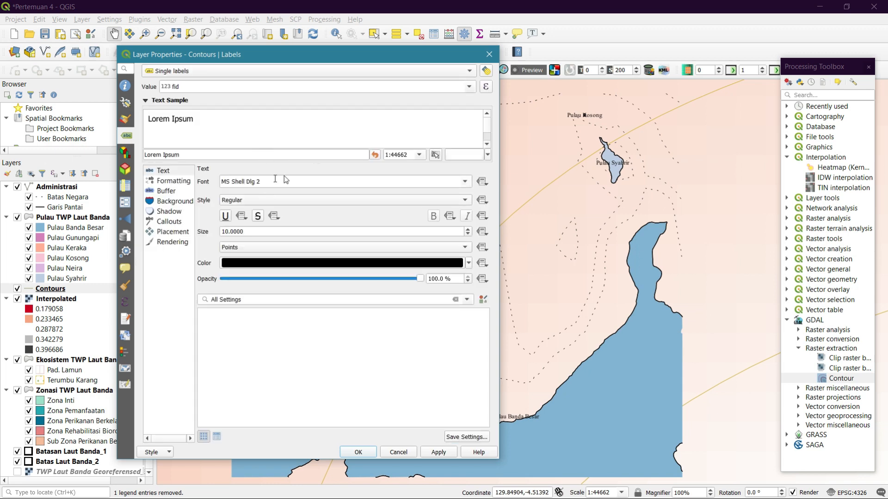
- Set the font of the contour labels to Times New Roman
click(465, 182)
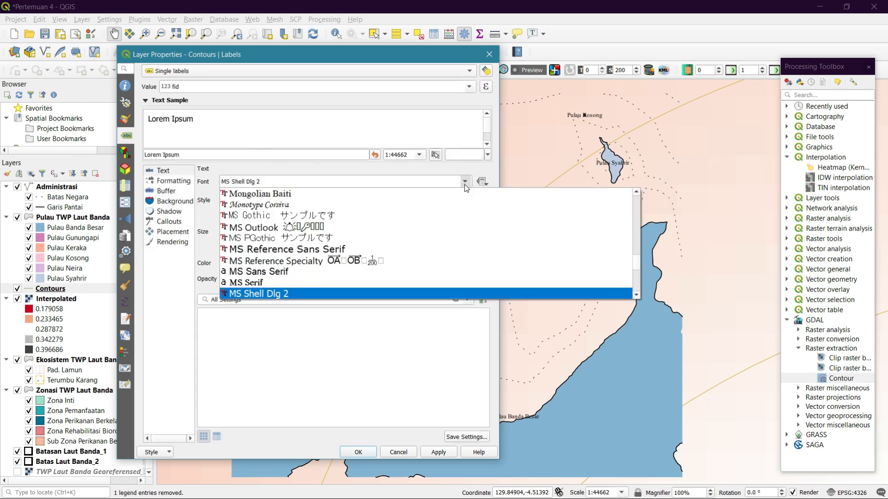
text(tim)
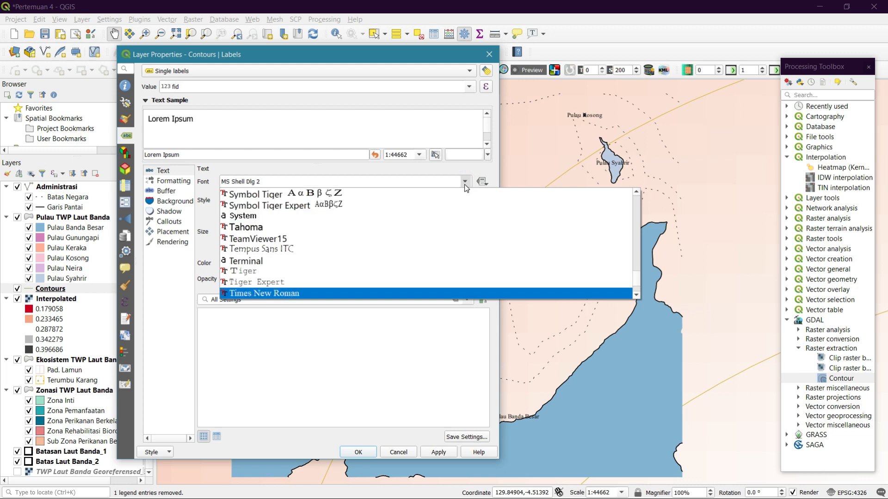
key(Return)
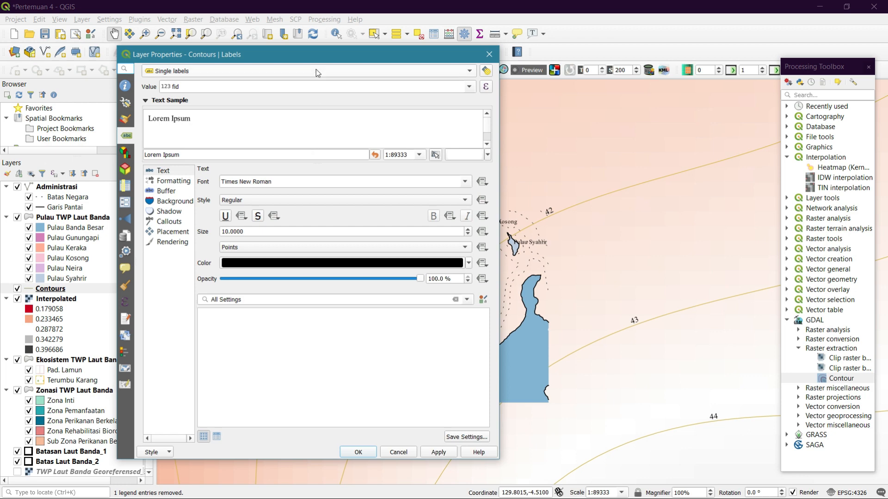
- Label the contours with the ELEV field and apply the label settings
click(469, 87)
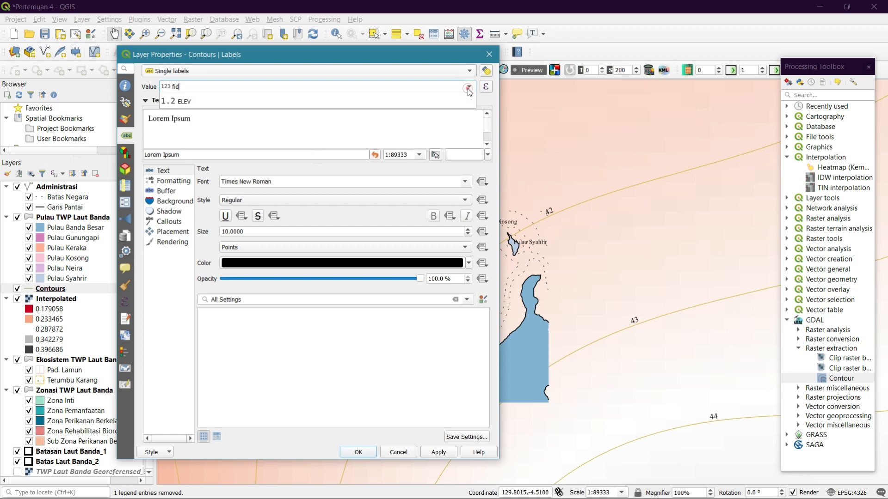
click(440, 130)
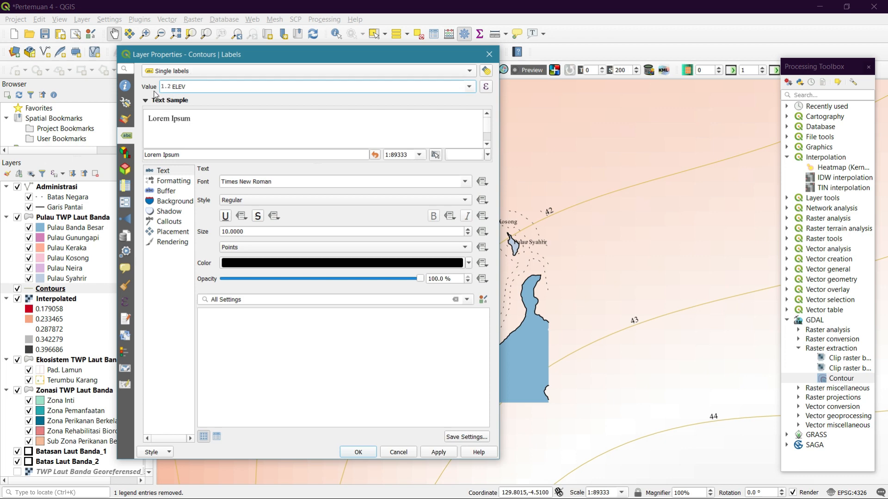
click(466, 87)
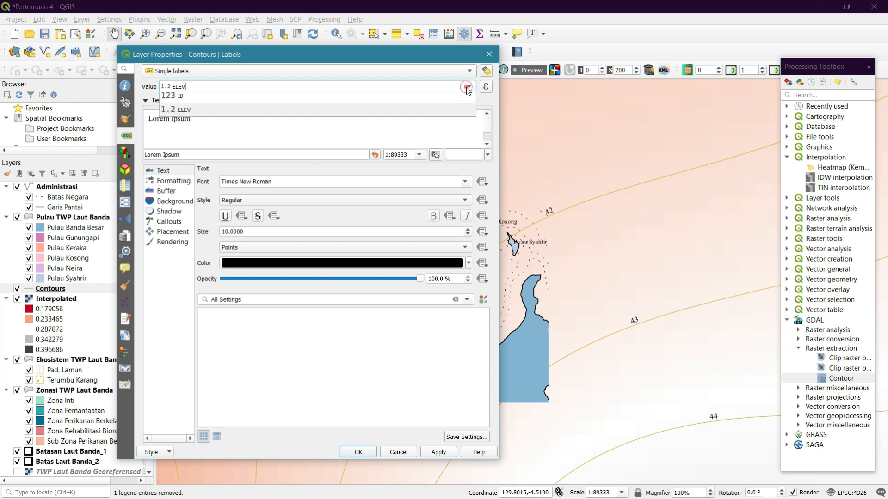
click(351, 129)
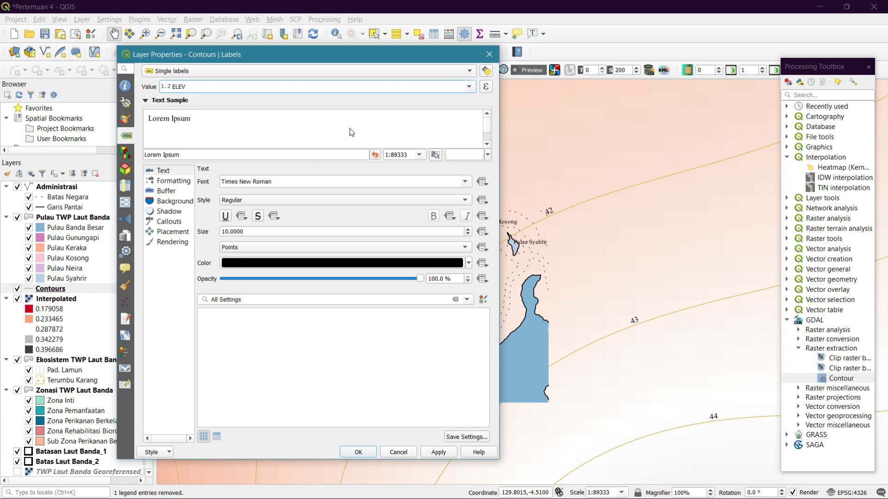
click(446, 454)
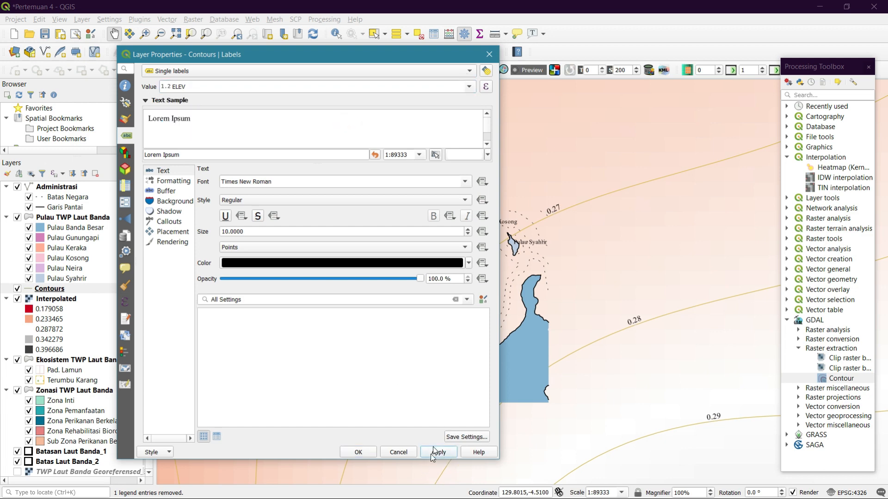
click(359, 452)
- Examine the contour labels around the Banda islands and across the whole Interpolated raster
scroll(466, 235, up, 1)
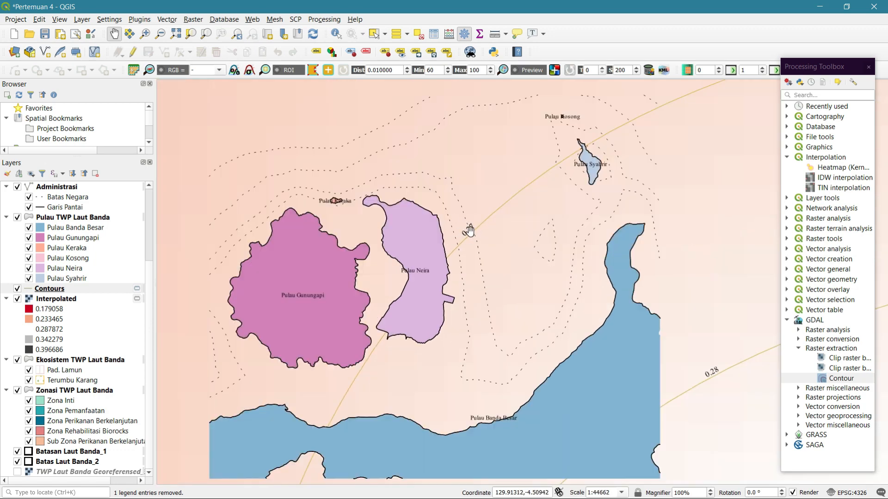
scroll(468, 230, down, 1)
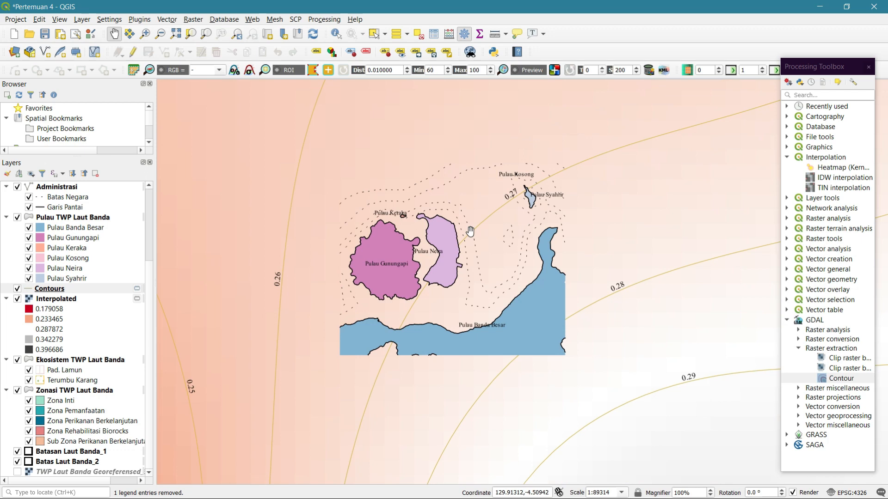
scroll(470, 231, down, 3)
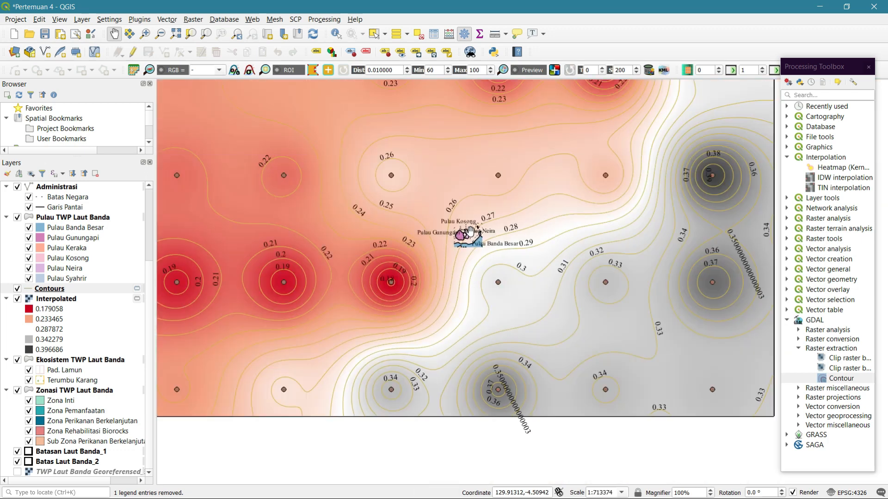
scroll(471, 231, down, 1)
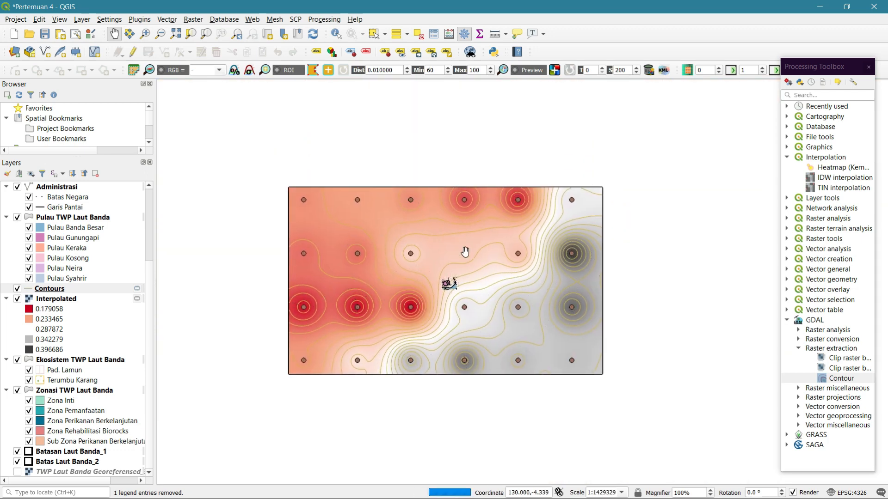
scroll(465, 249, up, 1)
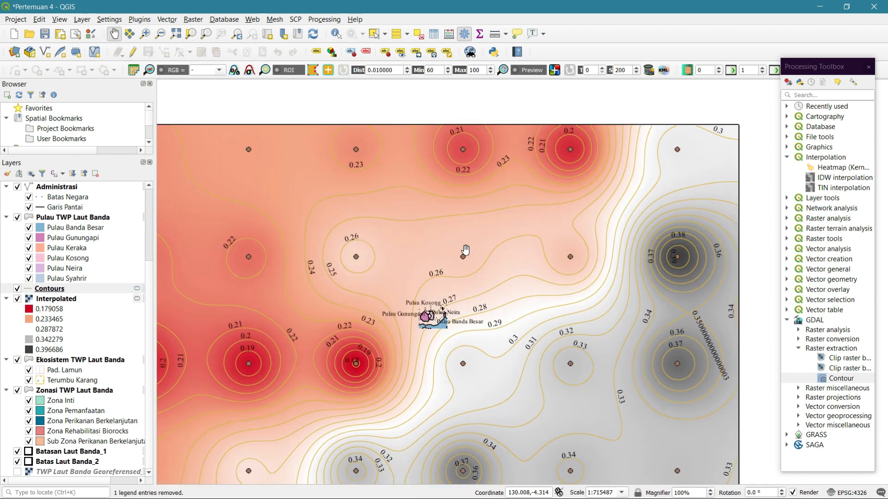
drag(445, 290, 448, 279)
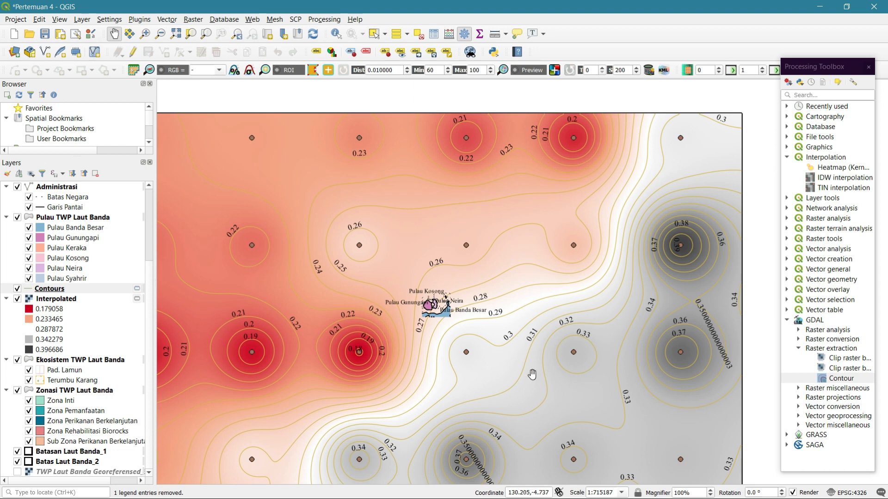
drag(532, 376, 531, 336)
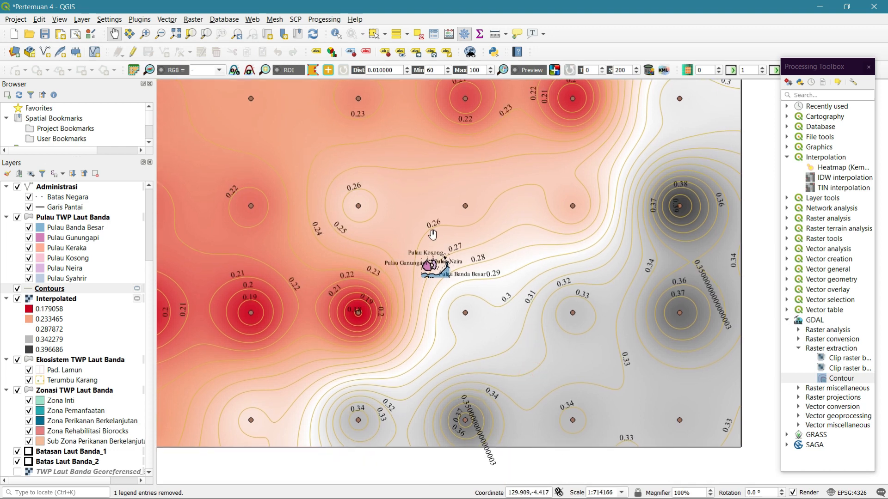
scroll(432, 235, up, 2)
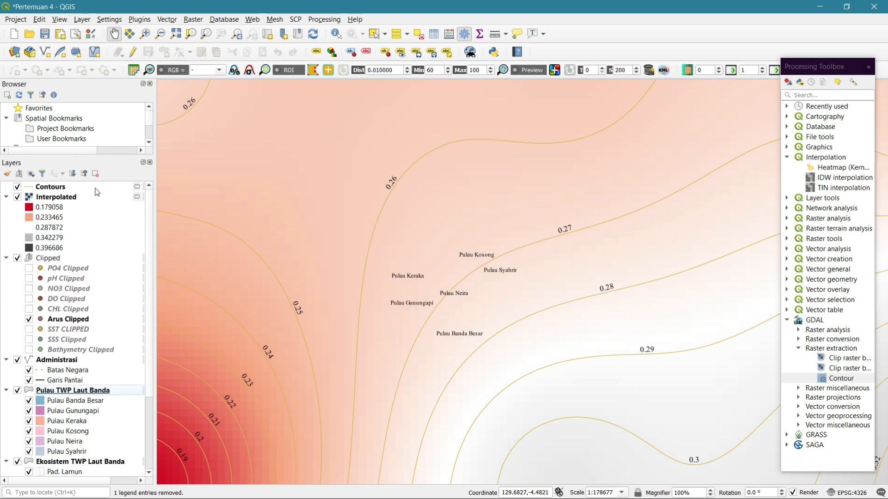
- Rename the Contours layer to Arus Contours
right_click(95, 187)
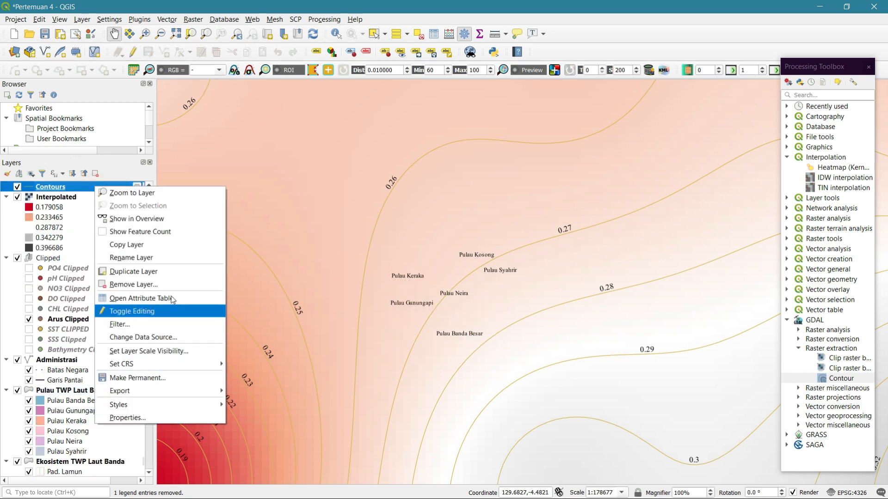
click(170, 258)
key(Right)
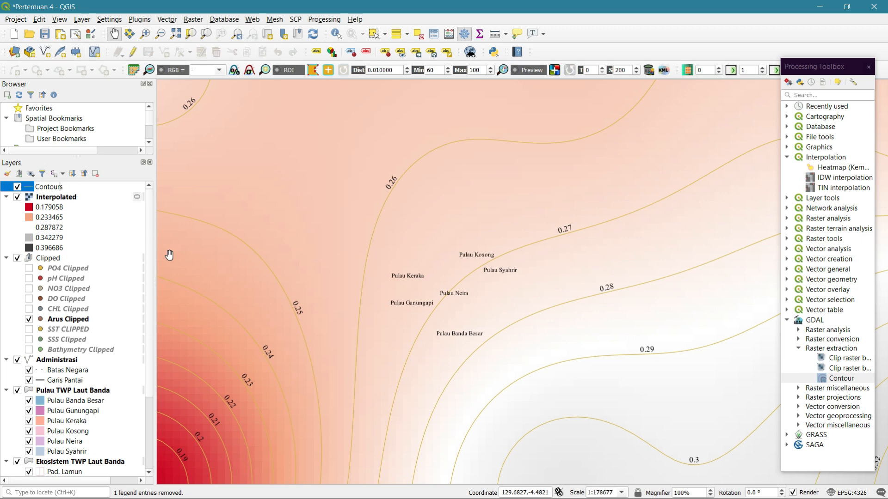
text(Arus)
key(Return)
- Rename the Interpolated raster layer to Arus Interpolated
right_click(76, 197)
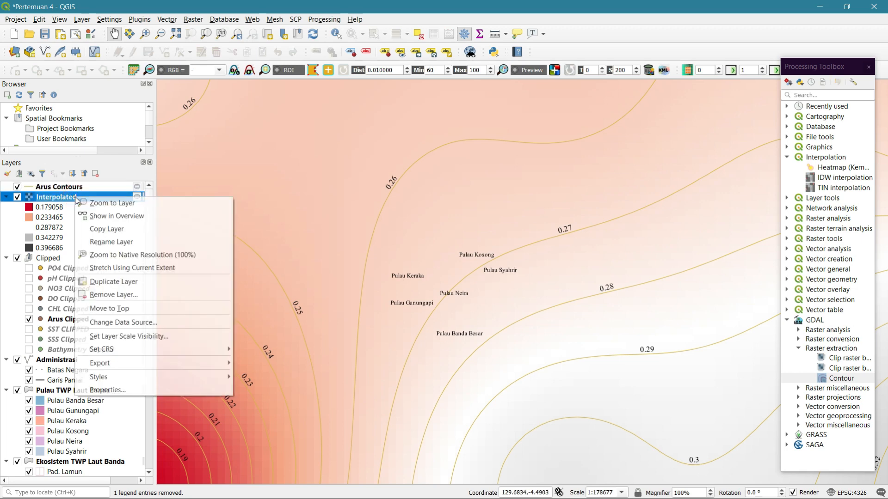
click(134, 241)
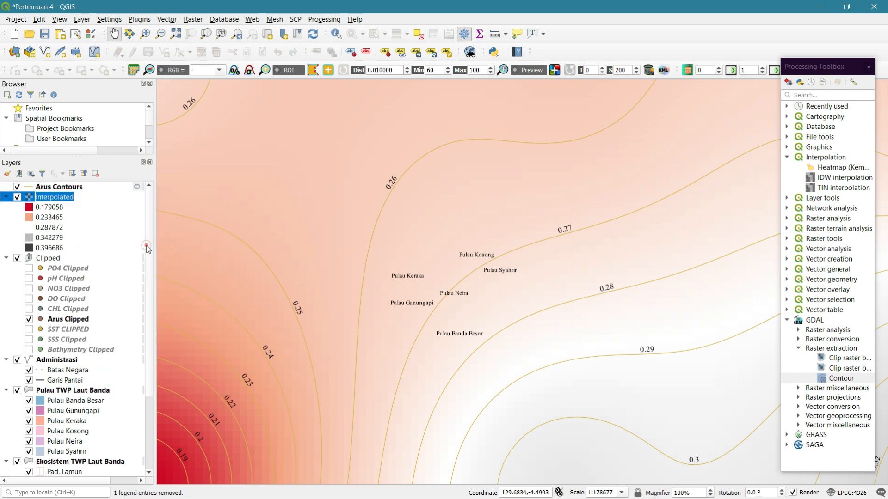
key(Left)
text(Arus)
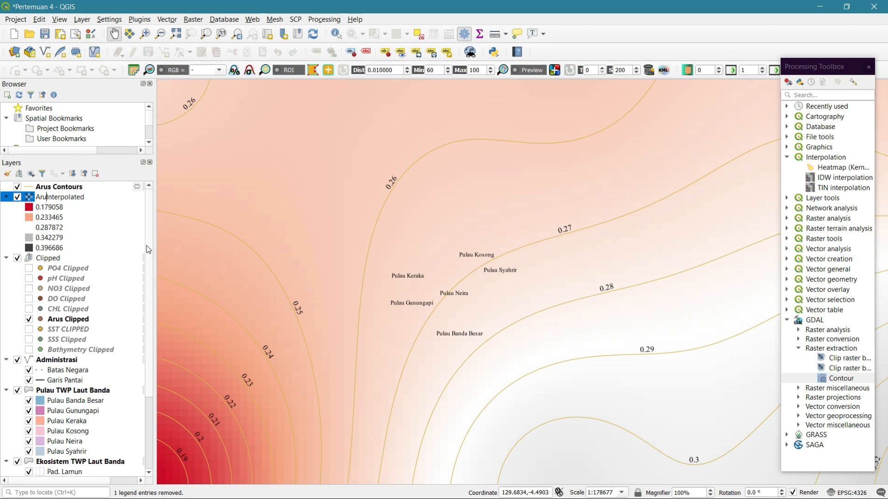
key(Return)
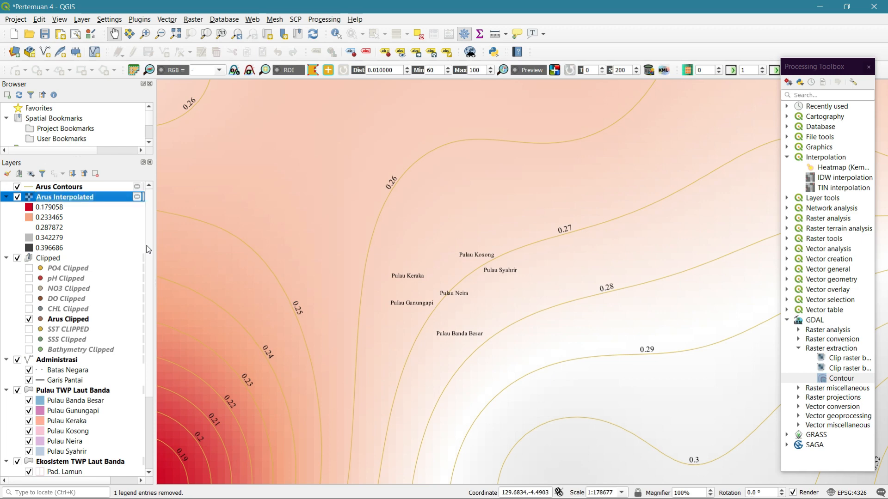
- Start saving the temporary Arus Contours layer as an ESRI Shapefile, browsing to the QGIS folder inside Aslab GIK 2022
click(110, 188)
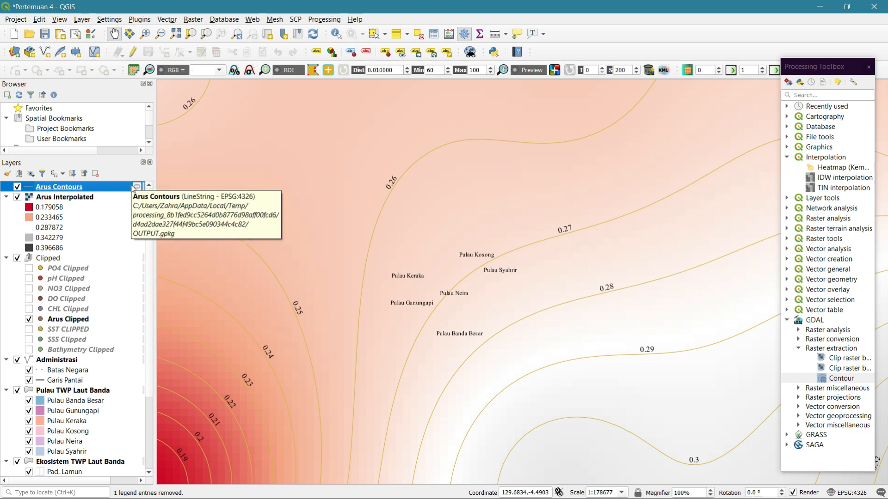
click(137, 187)
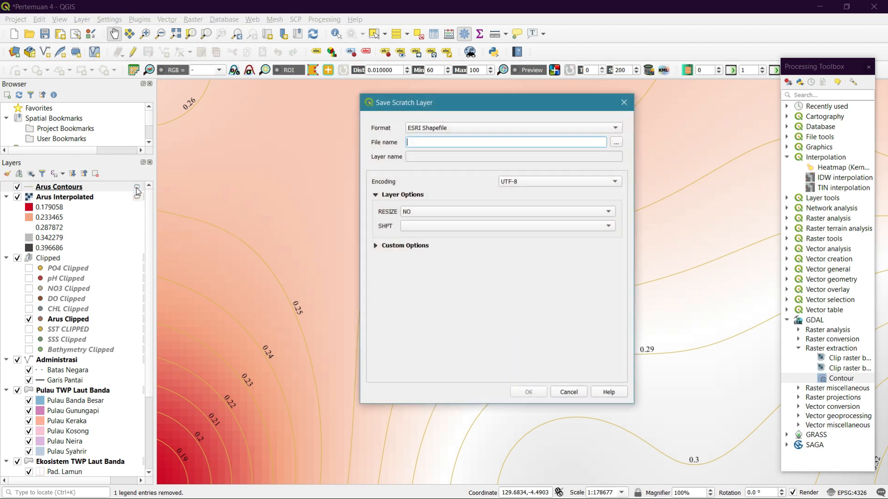
click(616, 142)
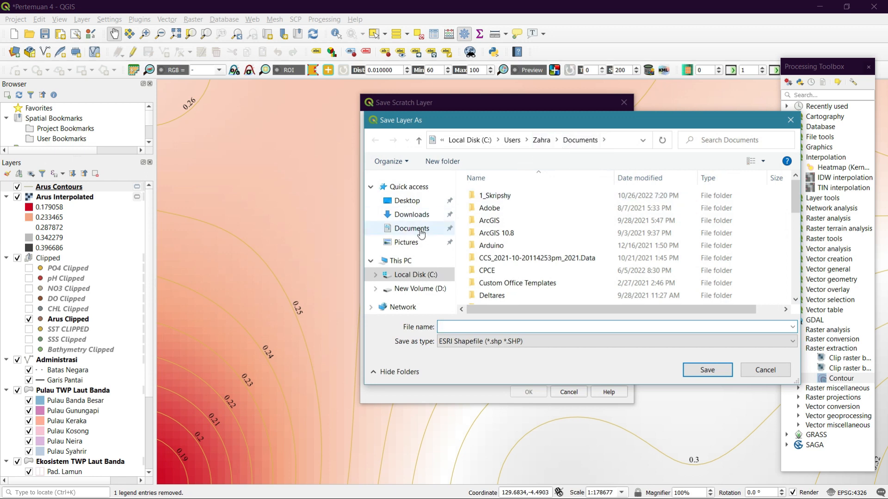
scroll(521, 243, down, 10)
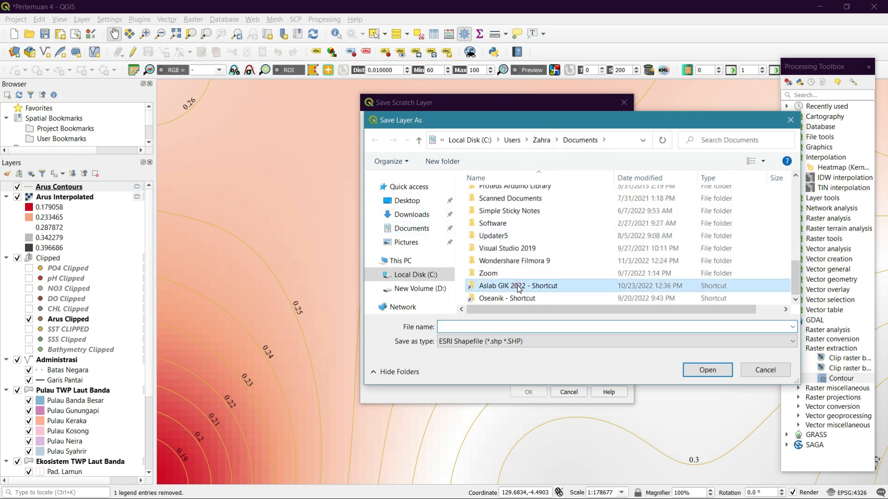
double_click(517, 284)
double_click(512, 197)
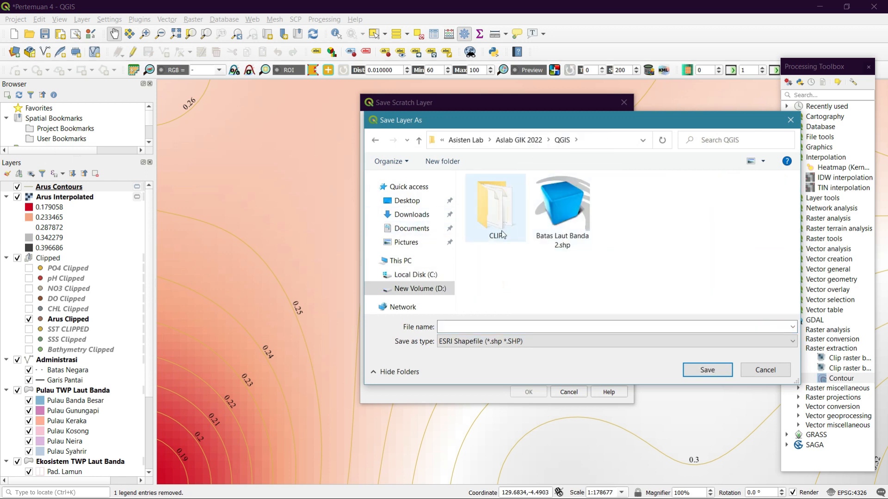
- Create a new folder named Interpolasi inside the QGIS folder and open it as the save location
right_click(515, 269)
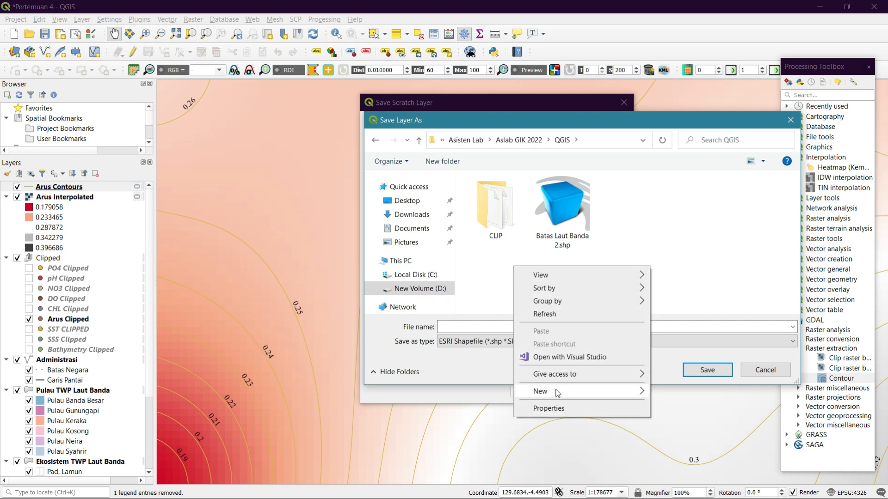
mouse_move(557, 391)
click(676, 243)
text(Interpolasi)
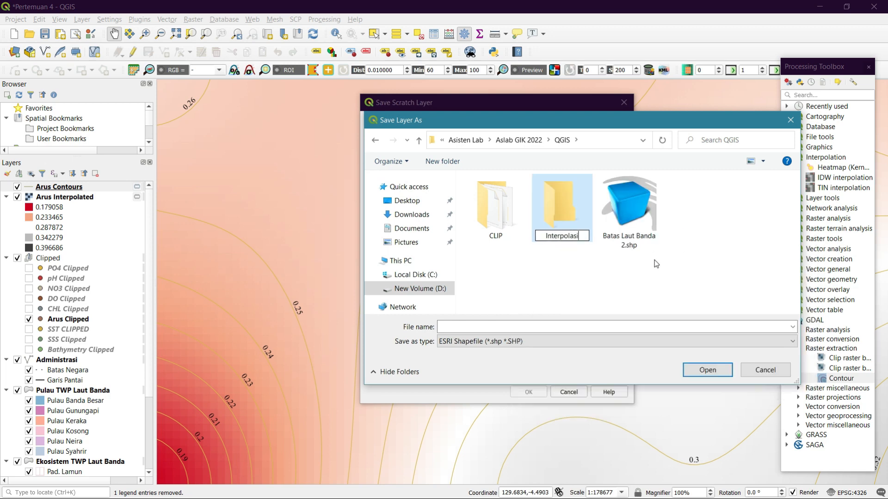
key(Return)
click(708, 370)
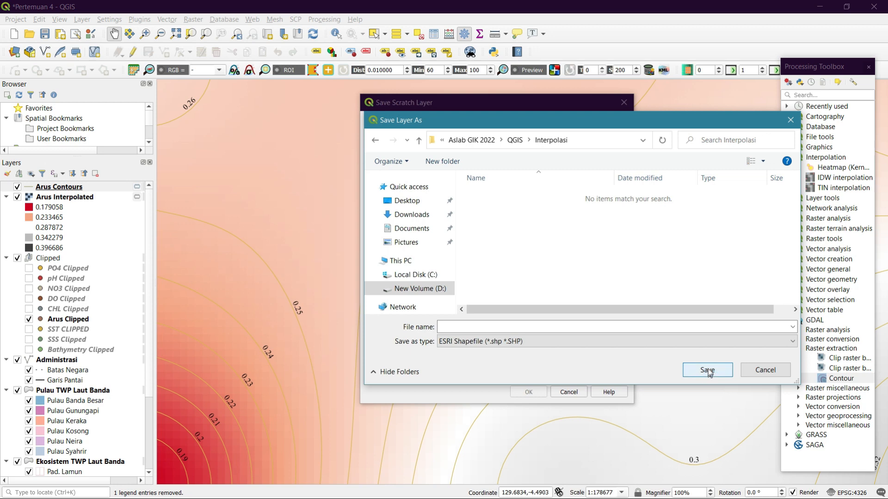
- Save the Arus Contours layer as a shapefile named Arus Contours in the Interpolasi folder
click(689, 324)
text(Arus Contou)
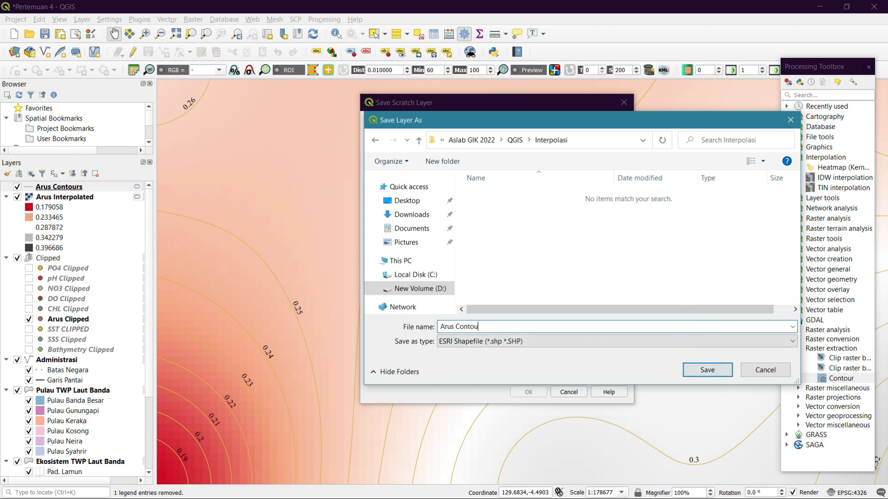
text(rs)
key(Return)
click(528, 392)
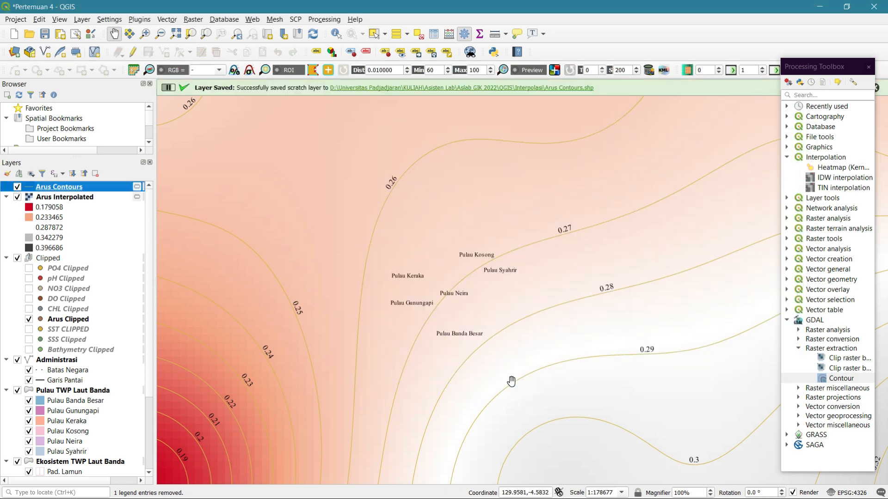
click(137, 198)
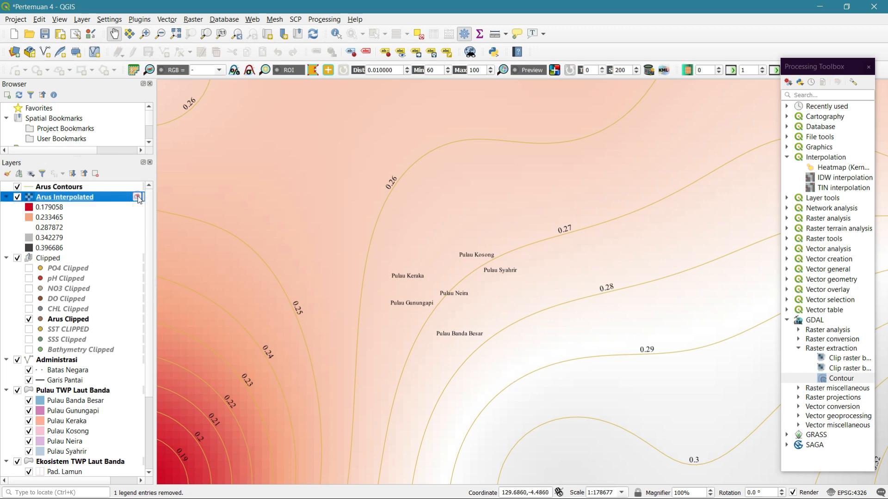
double_click(138, 197)
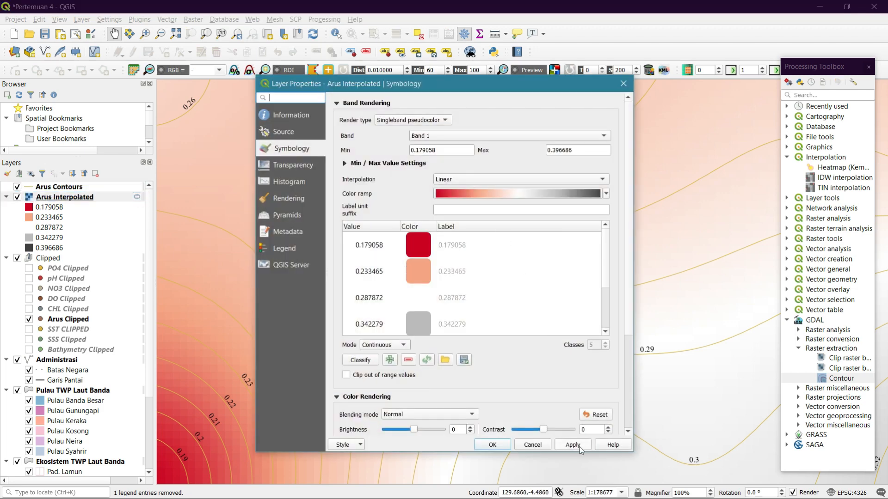
click(532, 445)
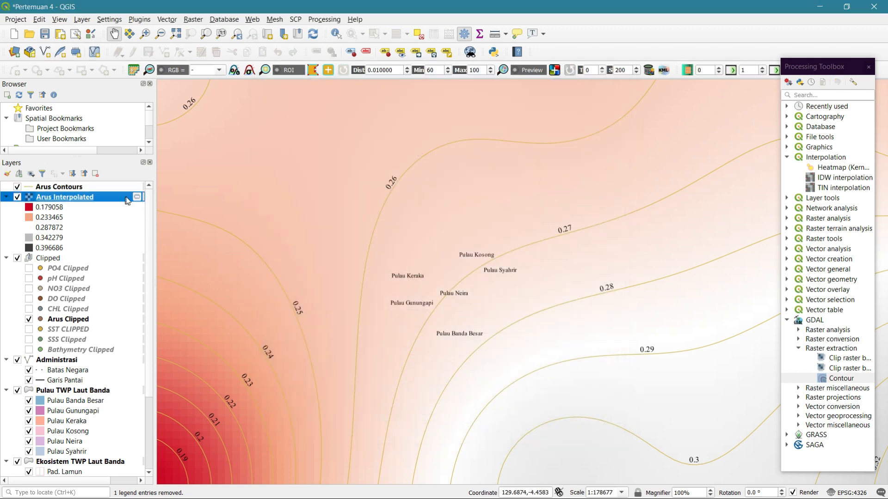
double_click(134, 197)
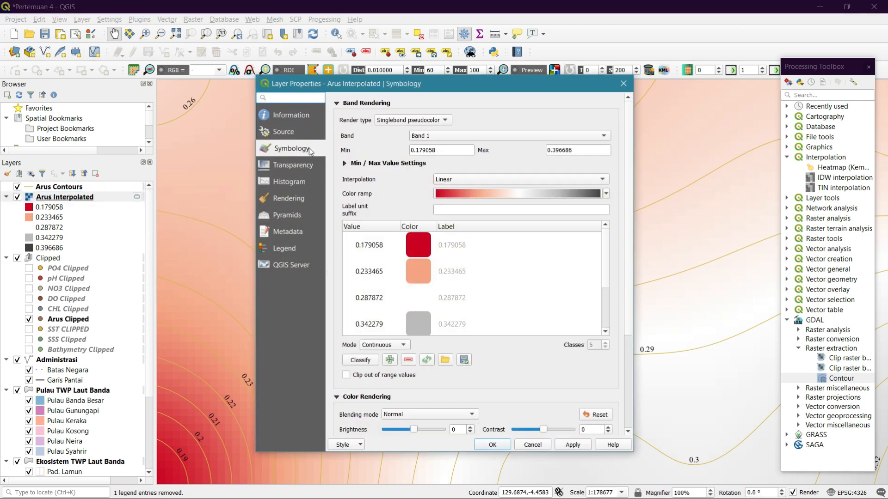
click(623, 84)
- Export the temporary Arus Interpolated raster as a GeoTIFF named Arus Interpolated in the Interpolasi folder and add it to the map
right_click(74, 197)
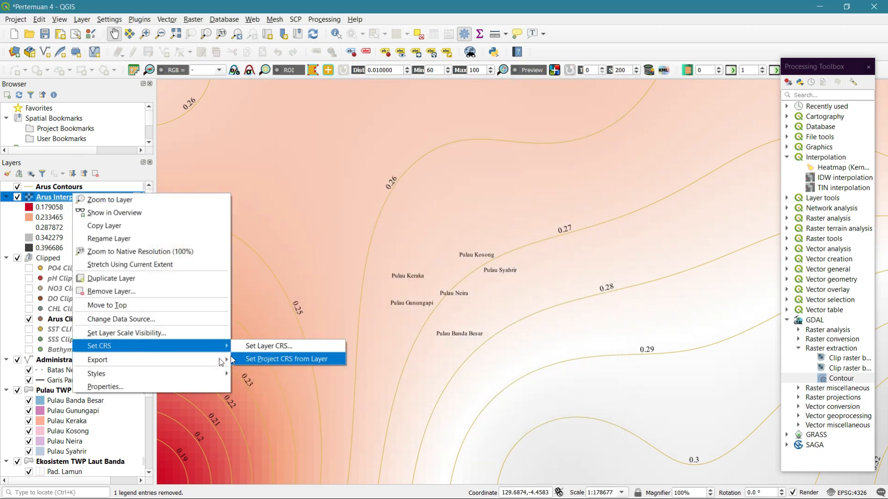
click(252, 341)
click(574, 178)
text(A)
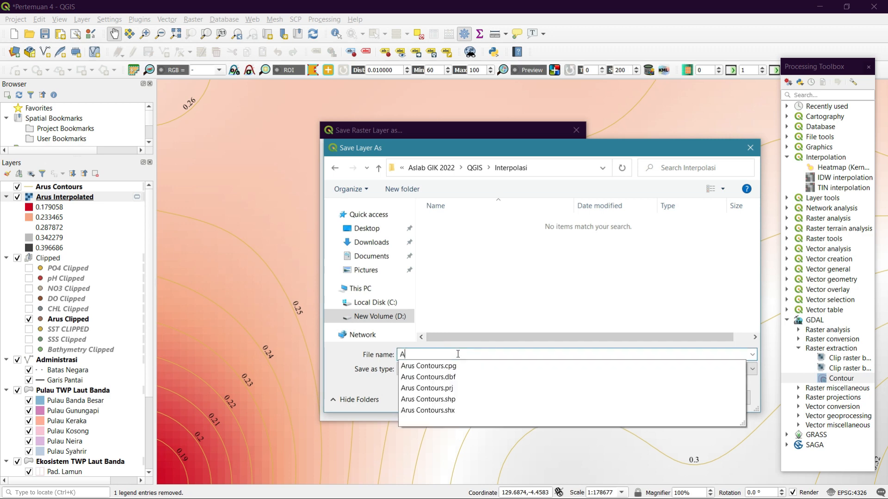
text(rus Interpolated)
key(Return)
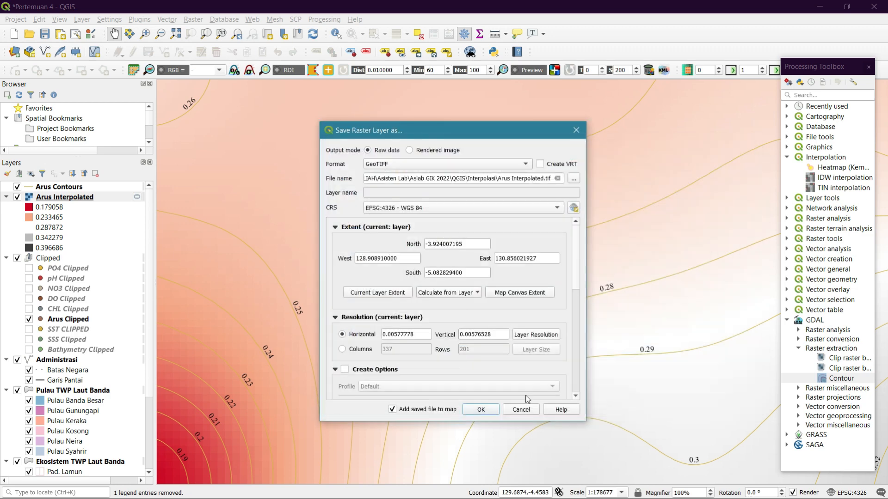
click(470, 406)
- Render the newly saved Arus Interpolated raster as singleband pseudocolor with the red-to-gray color ramp
scroll(473, 297, up, 1)
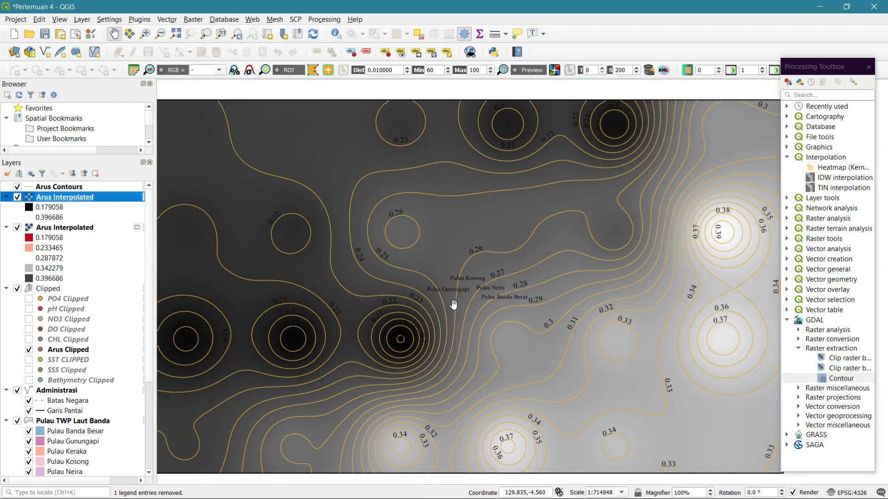
right_click(78, 198)
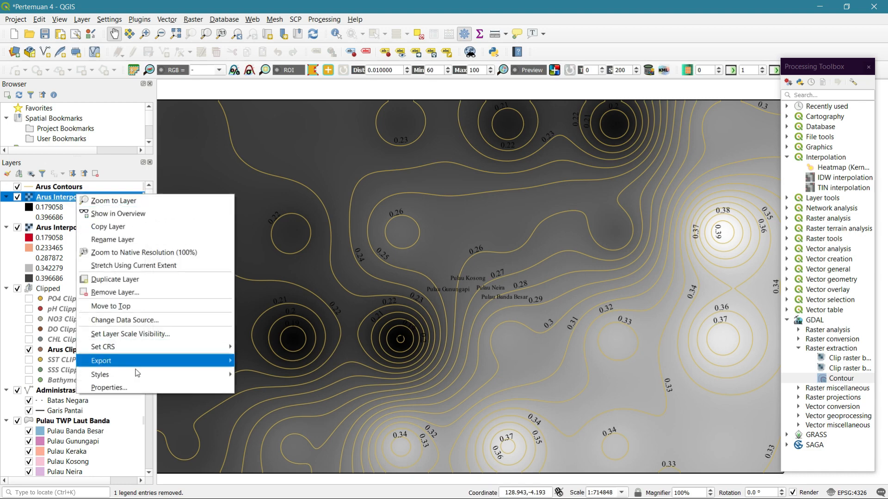
click(134, 387)
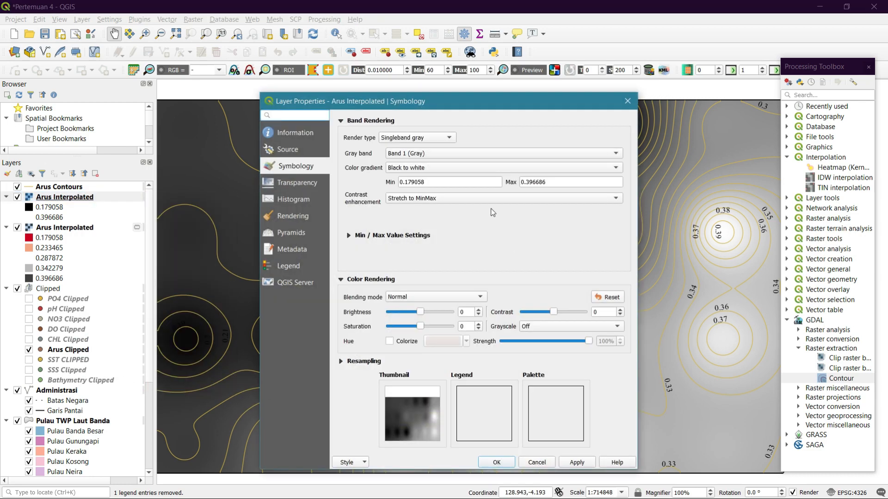
click(444, 140)
click(441, 151)
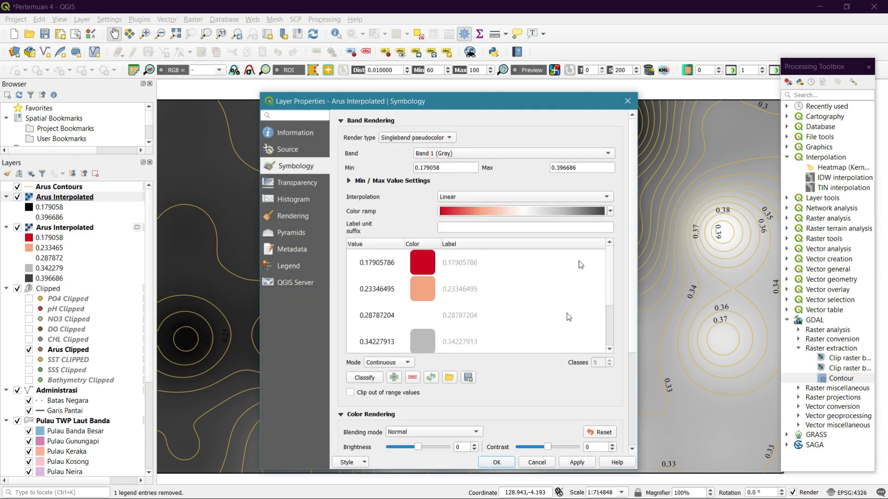
click(573, 463)
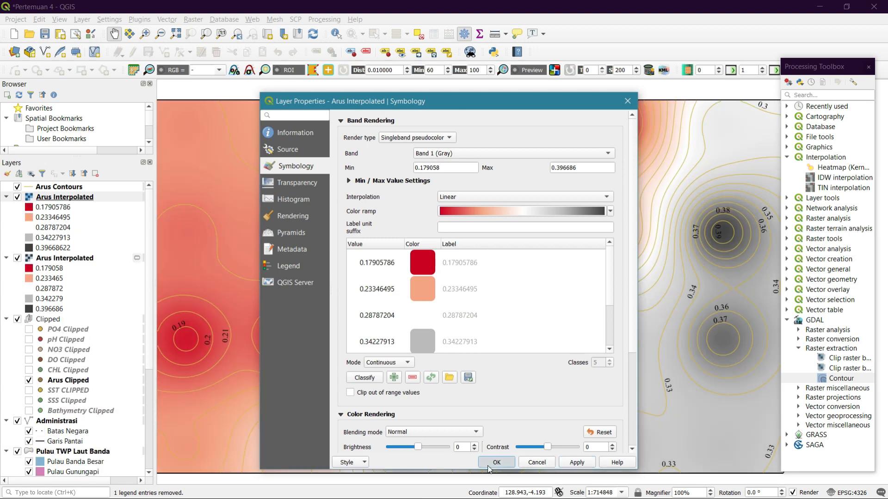
click(496, 462)
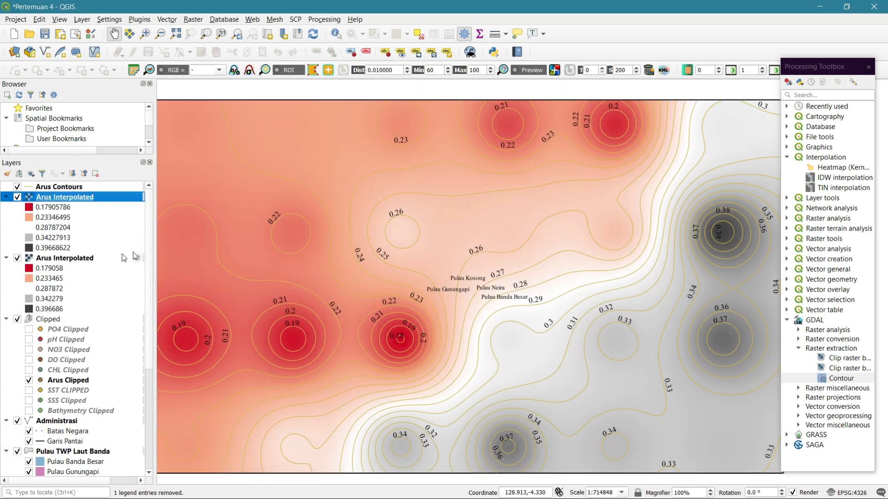
- Remove the old temporary Arus Interpolated raster from the project
right_click(103, 259)
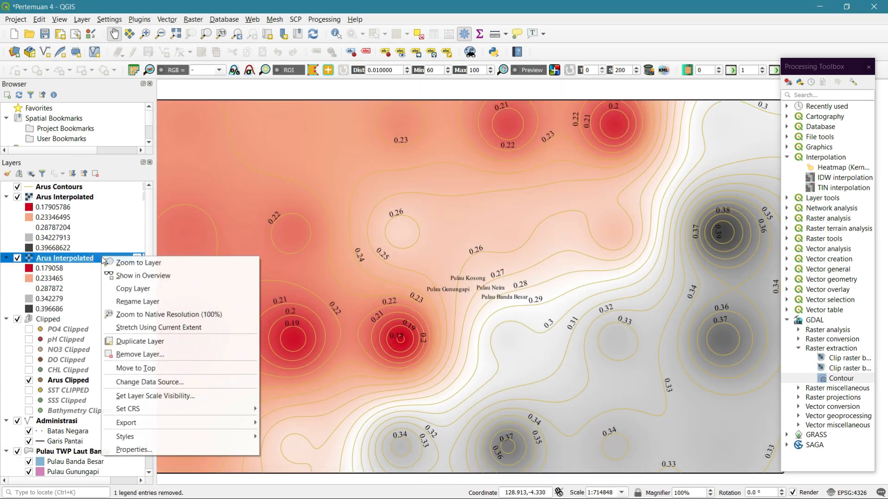
click(140, 354)
click(443, 274)
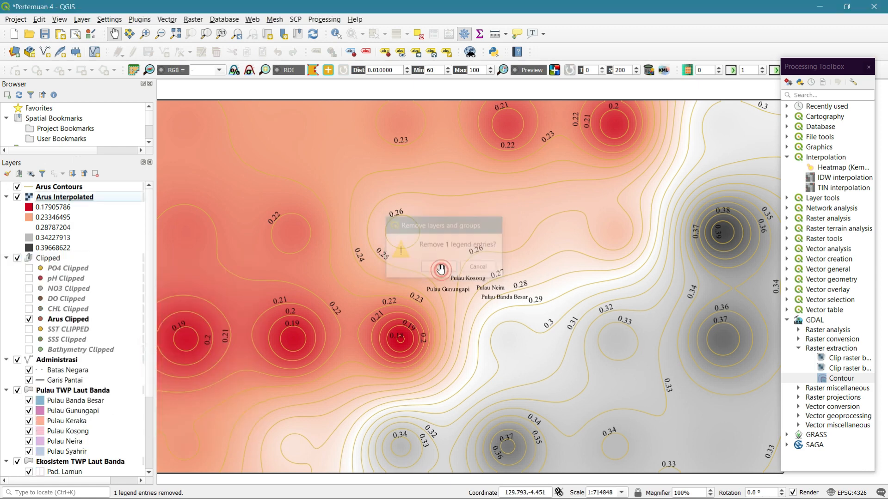
- Collapse the Arus Interpolated legend, the Clipped group and the Administrasi legend in the layer tree
click(9, 187)
click(6, 197)
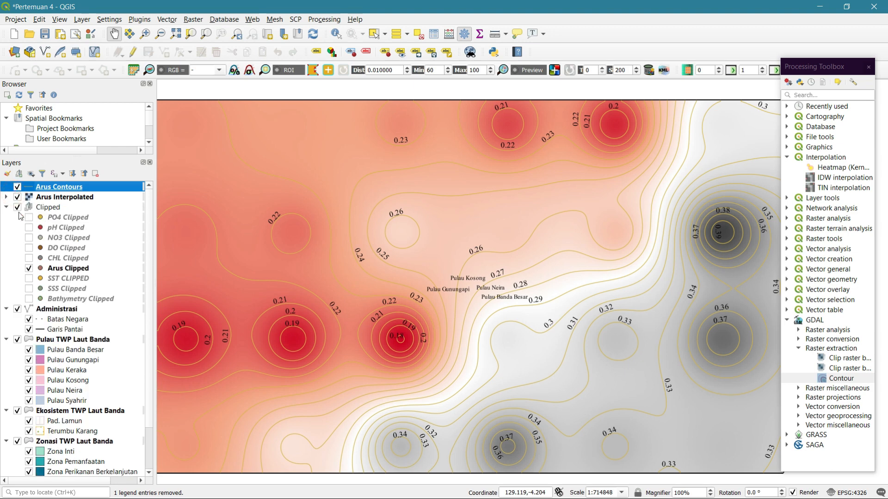
click(6, 207)
click(6, 217)
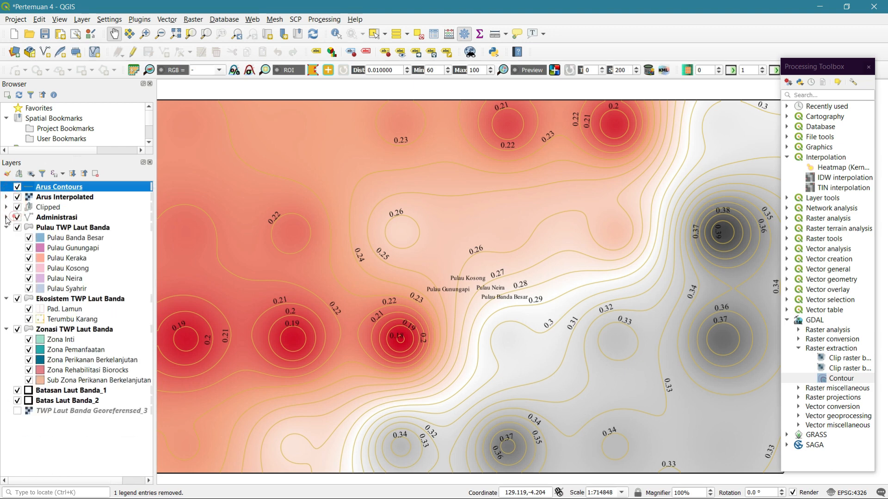
- Move Arus Interpolated below the Zonasi TWP Laut Banda layer and place Arus Contours directly above it
click(72, 196)
ctrl+click(75, 188)
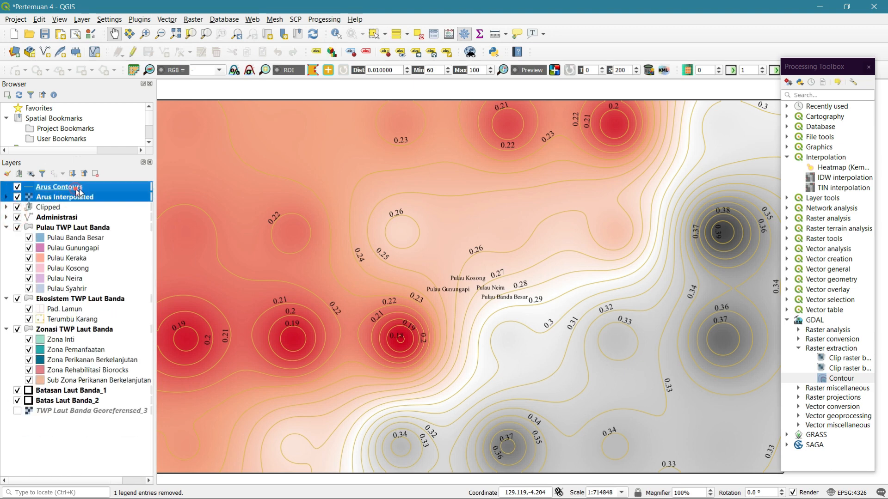
click(93, 187)
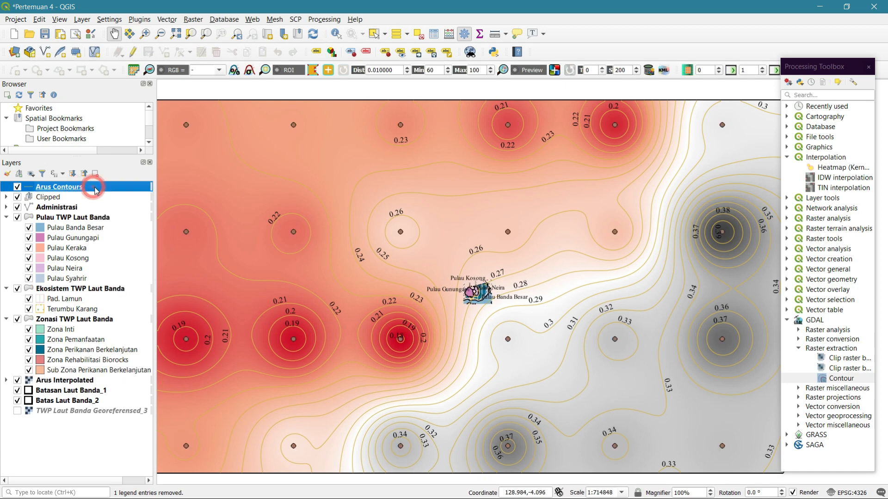
drag(95, 190, 81, 378)
scroll(374, 303, down, 2)
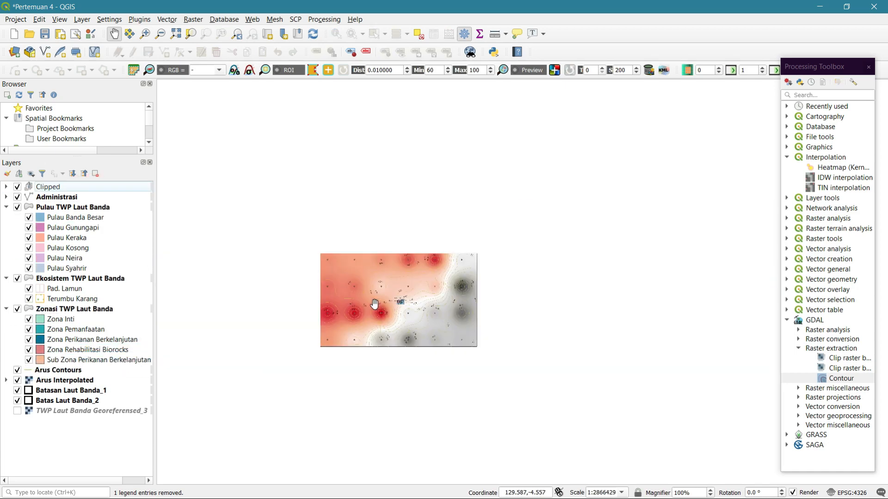
scroll(399, 317, up, 3)
scroll(399, 317, up, 3)
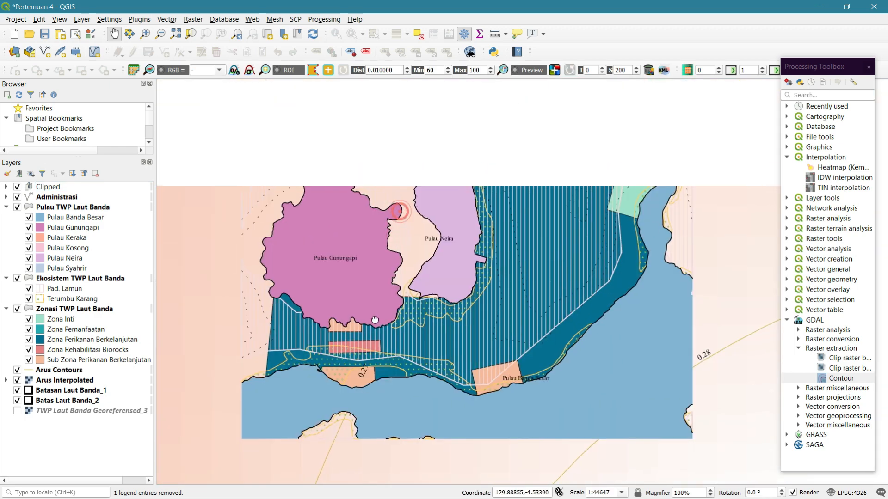
drag(375, 320, 367, 317)
drag(422, 289, 381, 330)
- Group the Arus Contours and Arus Interpolated layers together
click(102, 369)
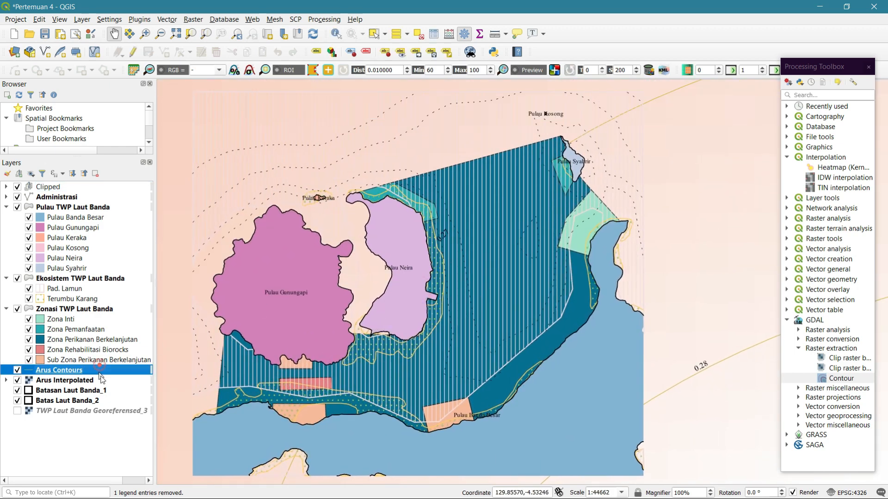
click(103, 381)
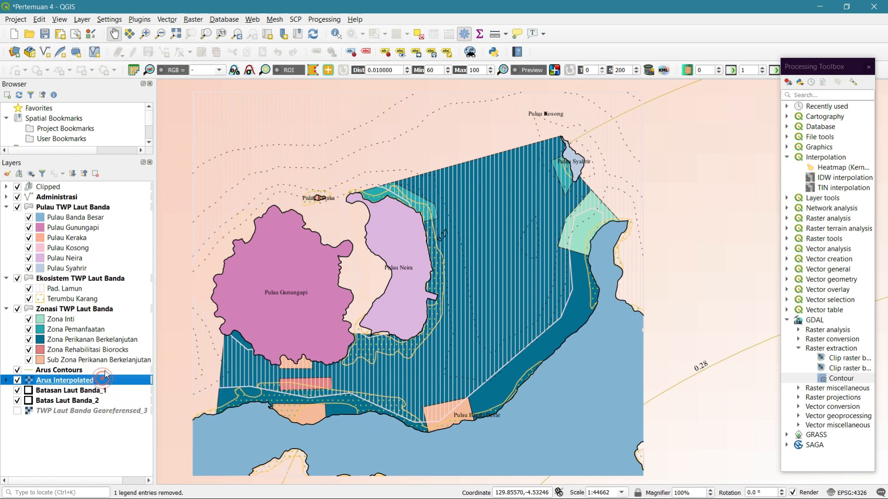
click(105, 371)
ctrl+click(106, 382)
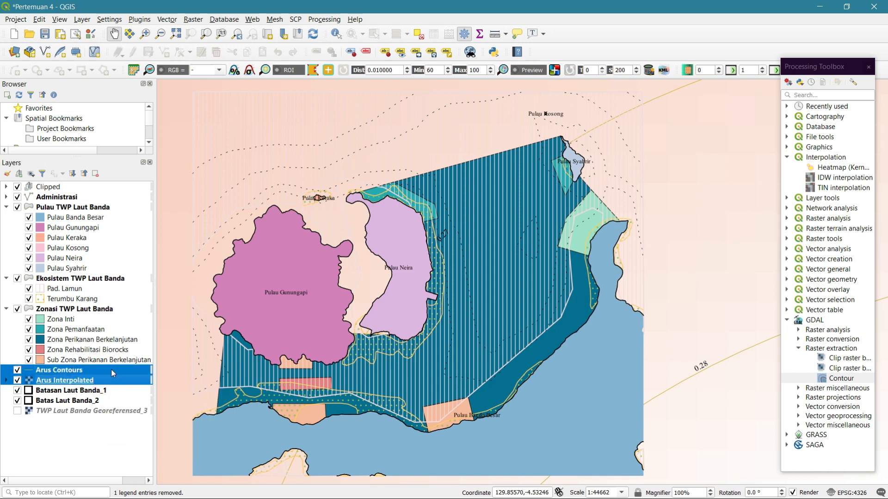
right_click(110, 372)
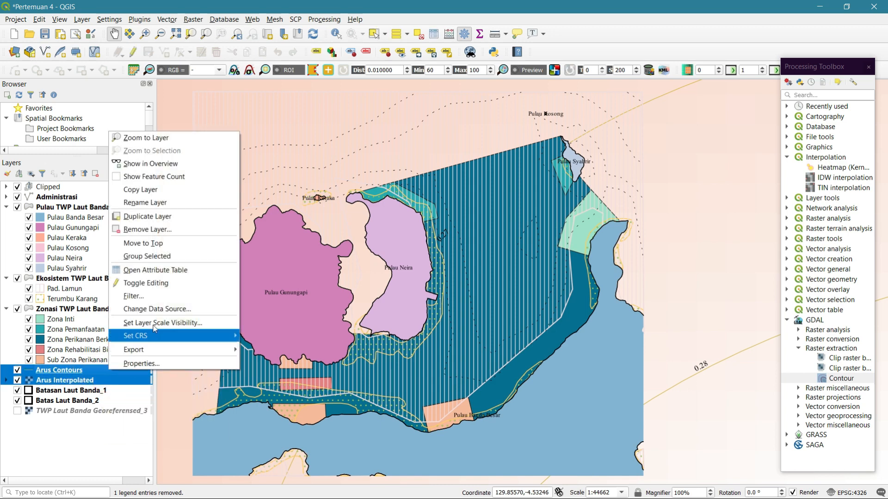
click(170, 257)
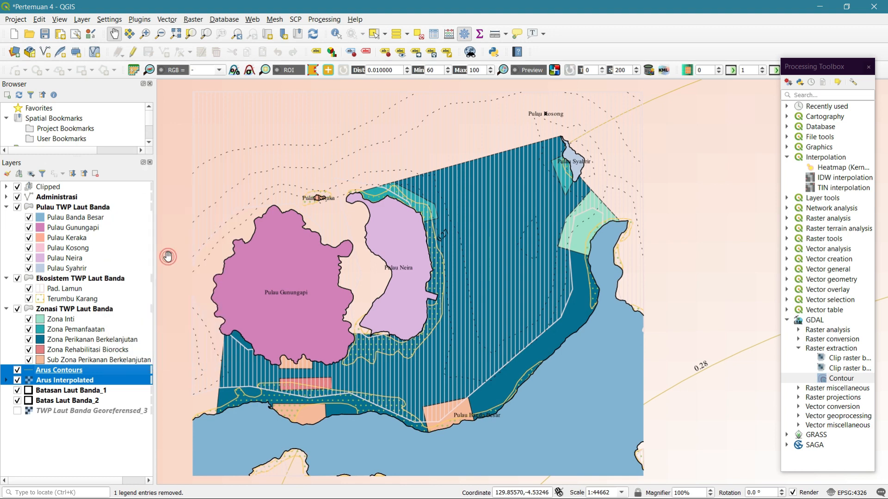
- Name the new layer group Interpolated dan Contours
click(69, 368)
key(BackSpace)
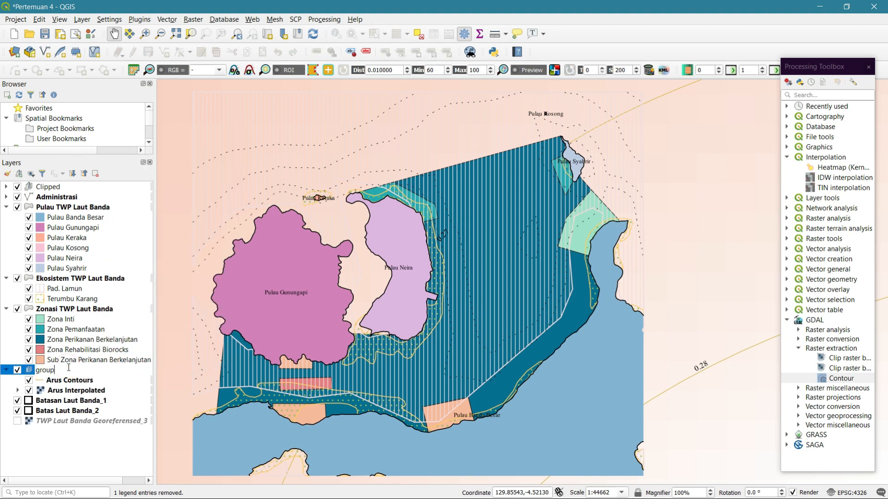
key(BackSpace)
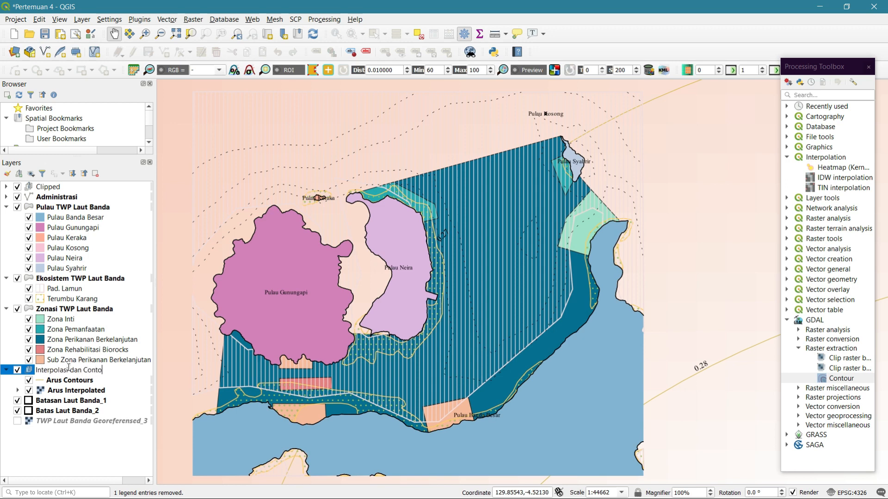
key(BackSpace)
key(BackSpace)
text(ted)
key(Return)
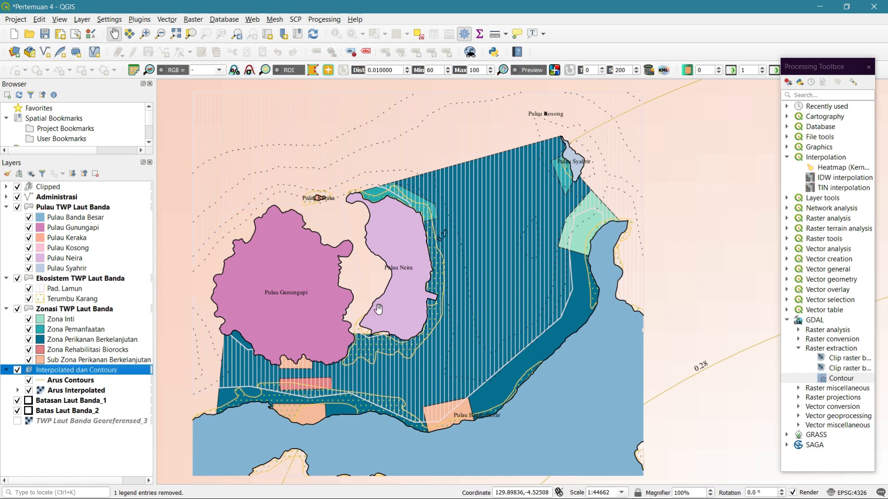
- Hide the Arus Clipped points in the Clipped group and leave the group collapsed
scroll(380, 287, down, 2)
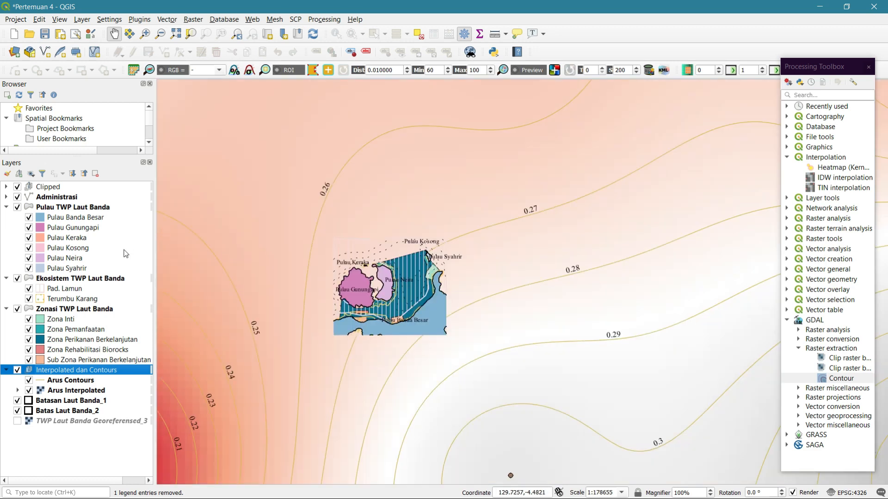
click(6, 187)
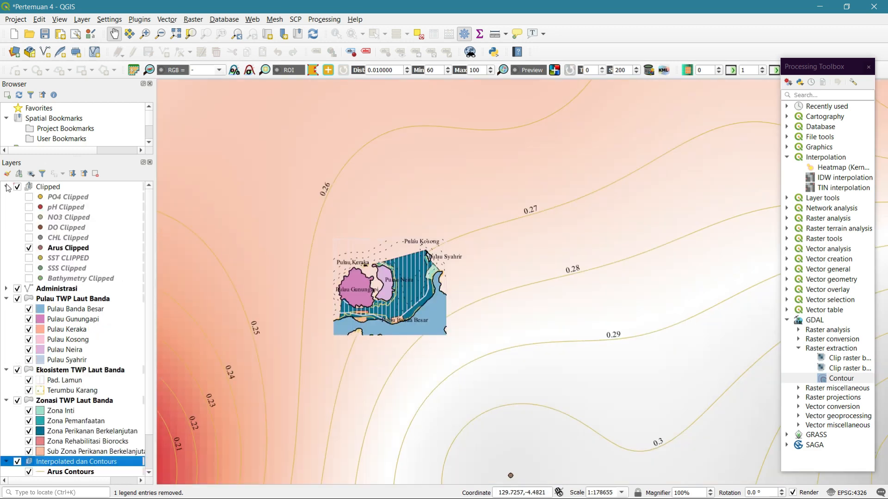
click(30, 250)
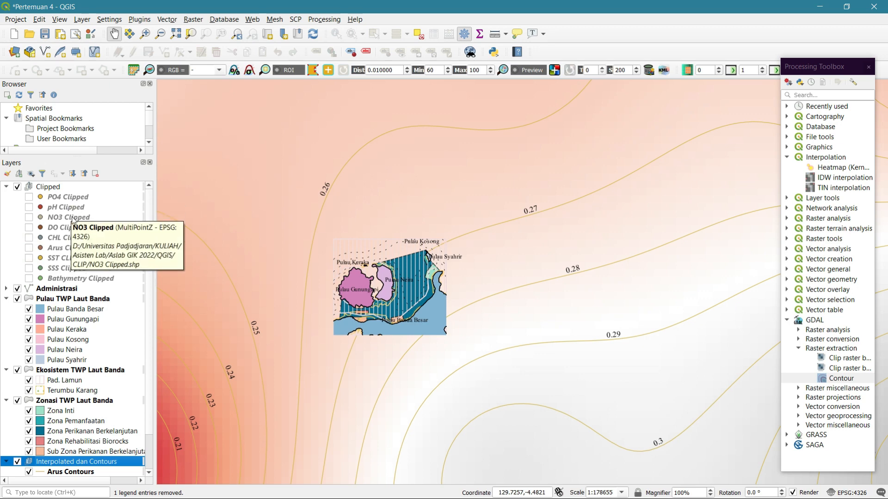
click(6, 187)
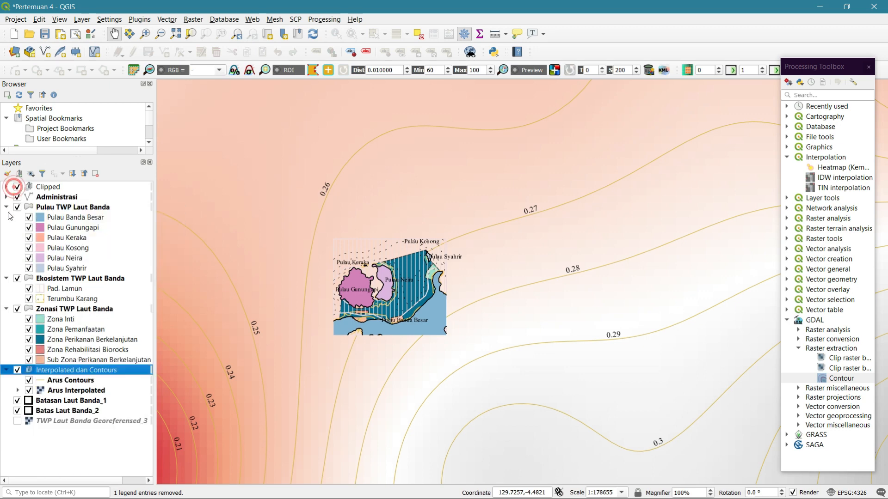